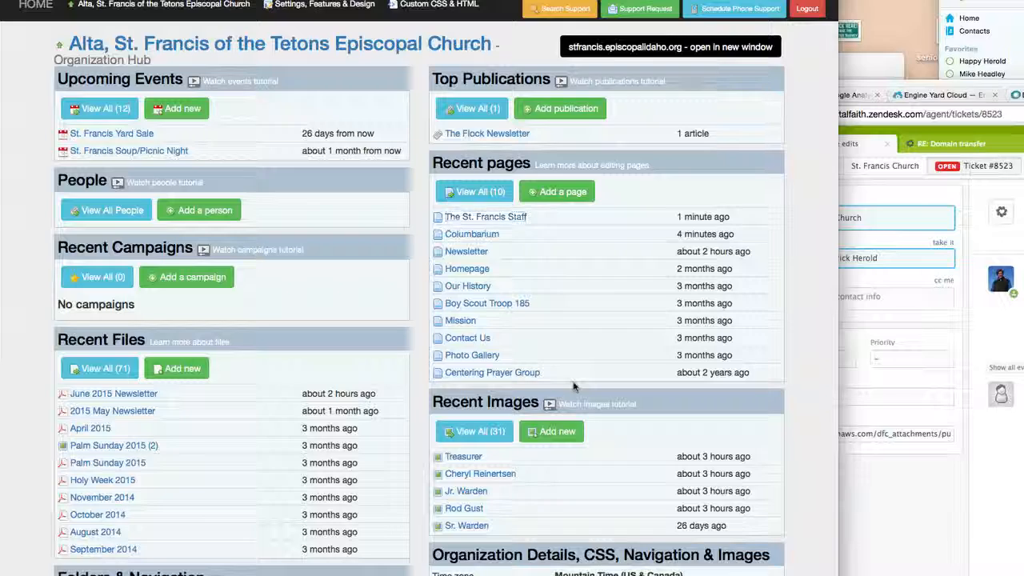
# Step: Give the bishop's photo in The St. Francis Staff page the 33% Left image class
pyautogui.scroll(-15, 467, 445)
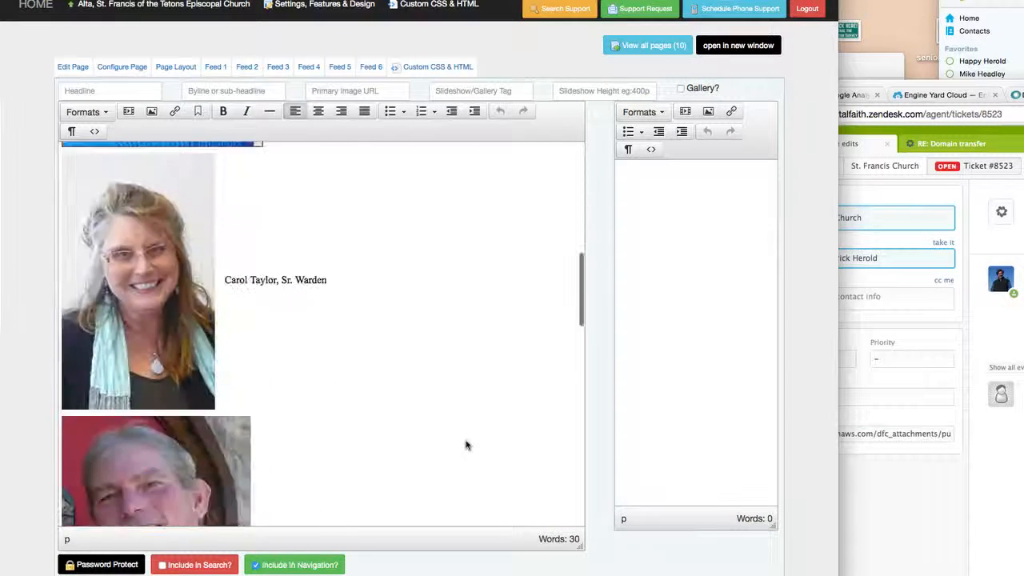
pyautogui.scroll(12, 467, 445)
pyautogui.scroll(3, 467, 445)
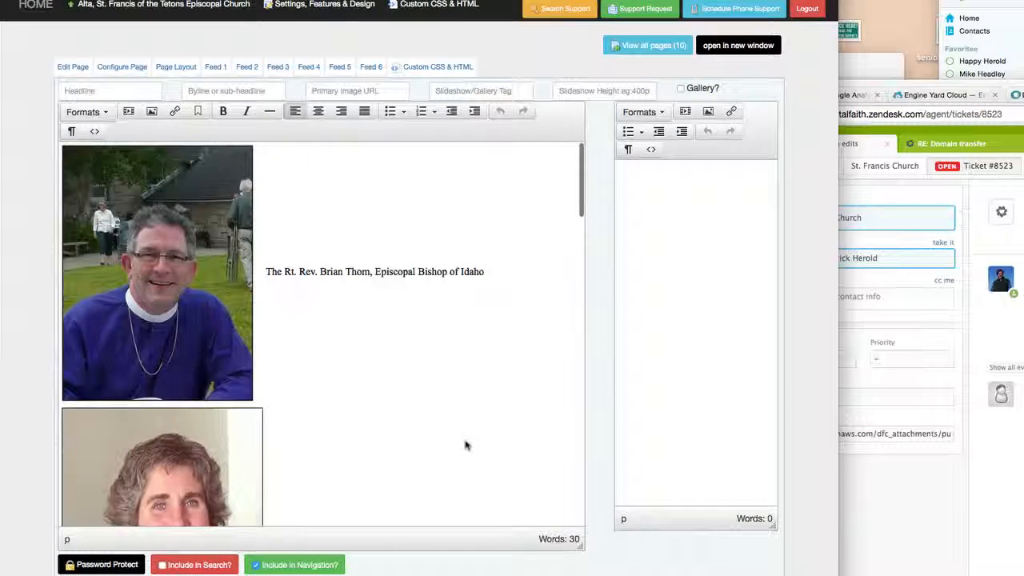
pyautogui.click(113, 311)
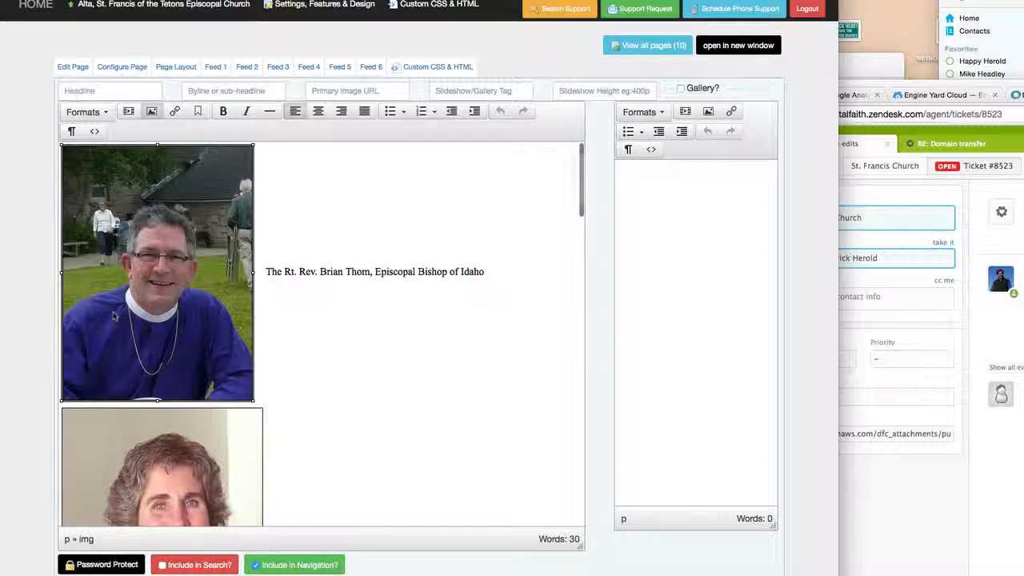
pyautogui.click(151, 111)
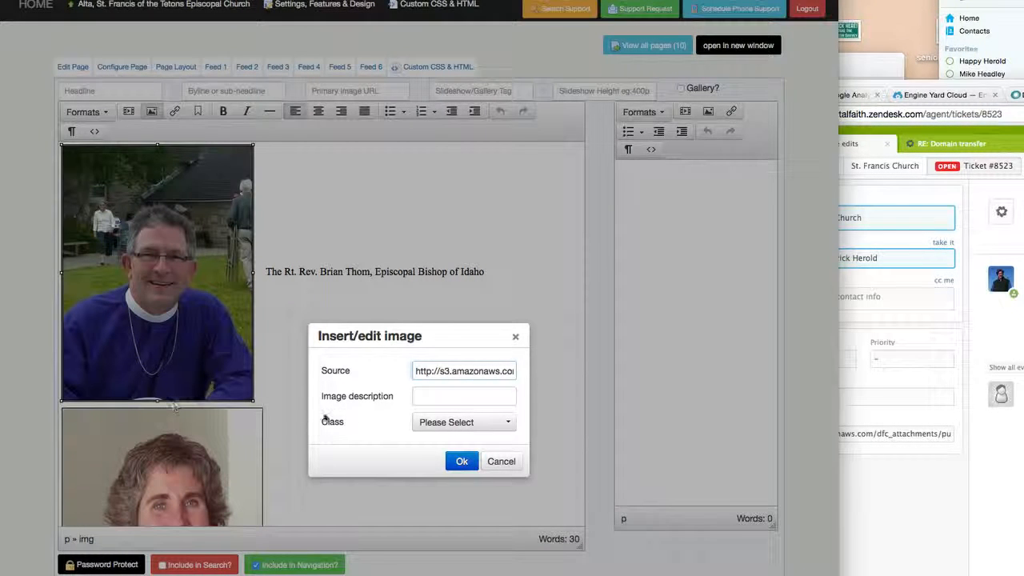
pyautogui.click(453, 424)
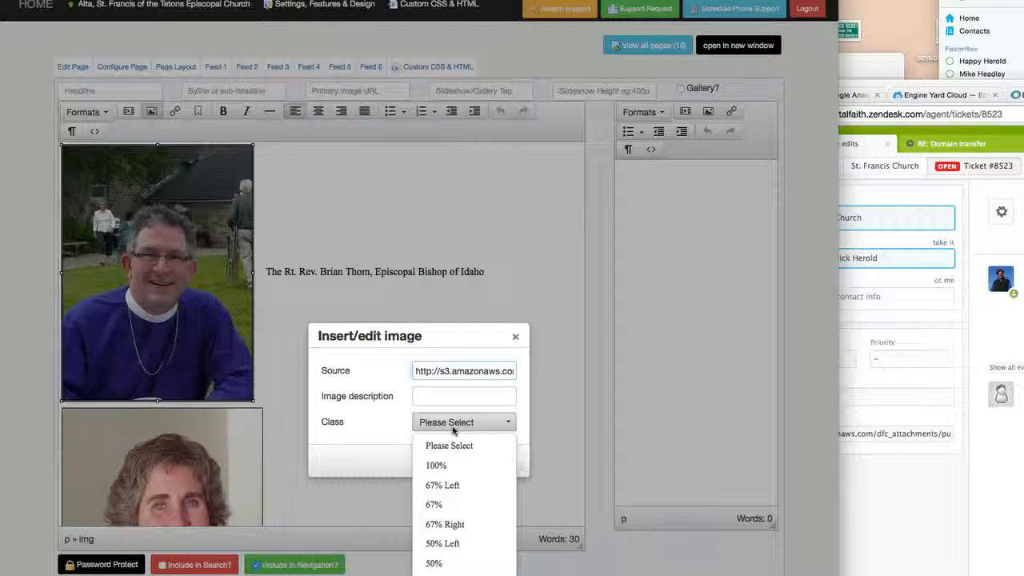
pyautogui.click(462, 575)
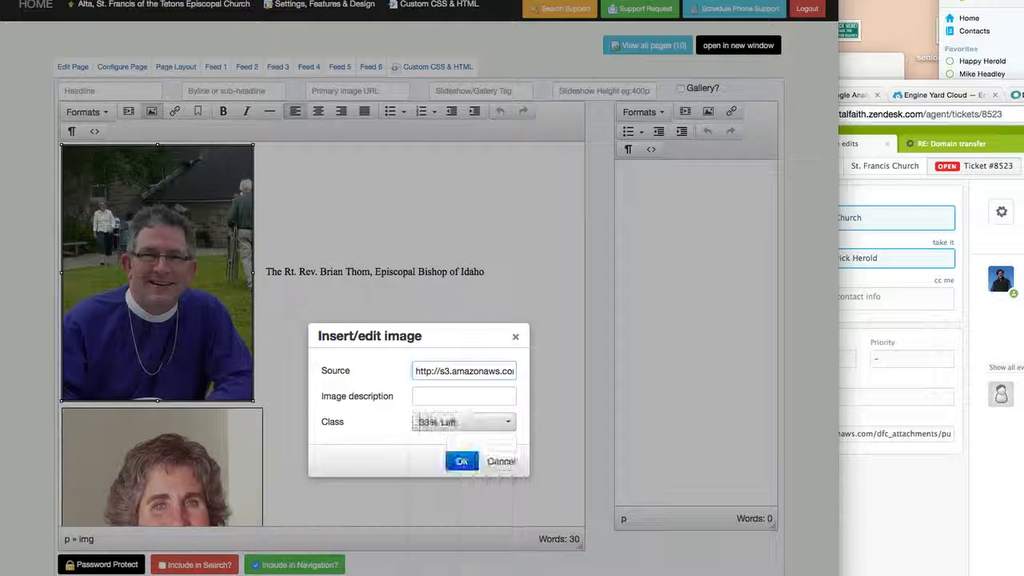
pyautogui.click(462, 462)
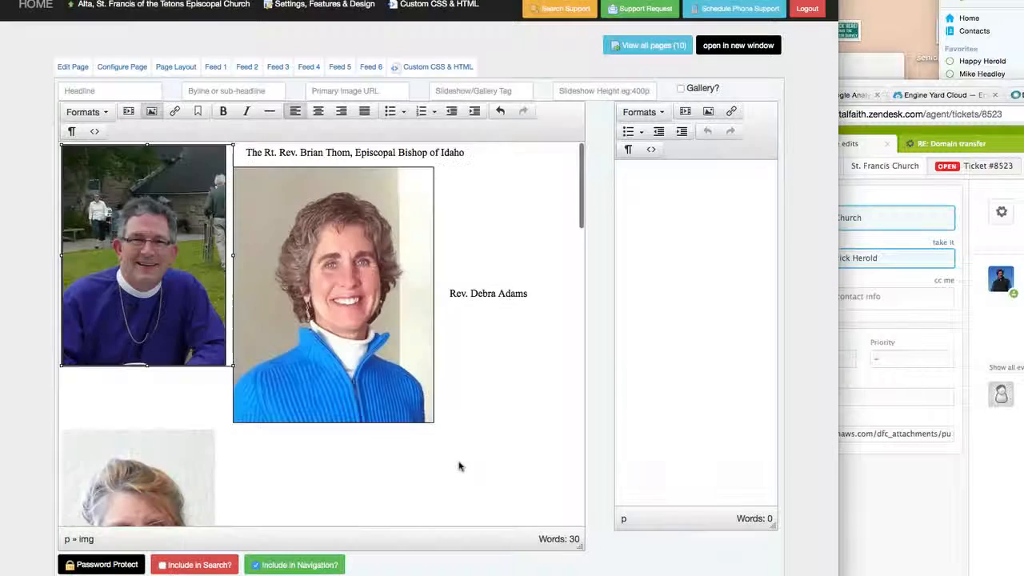
# Step: Apply the 33% Left image class to the second staff photo, the reverend in the blue sweater
pyautogui.click(345, 339)
pyautogui.click(152, 112)
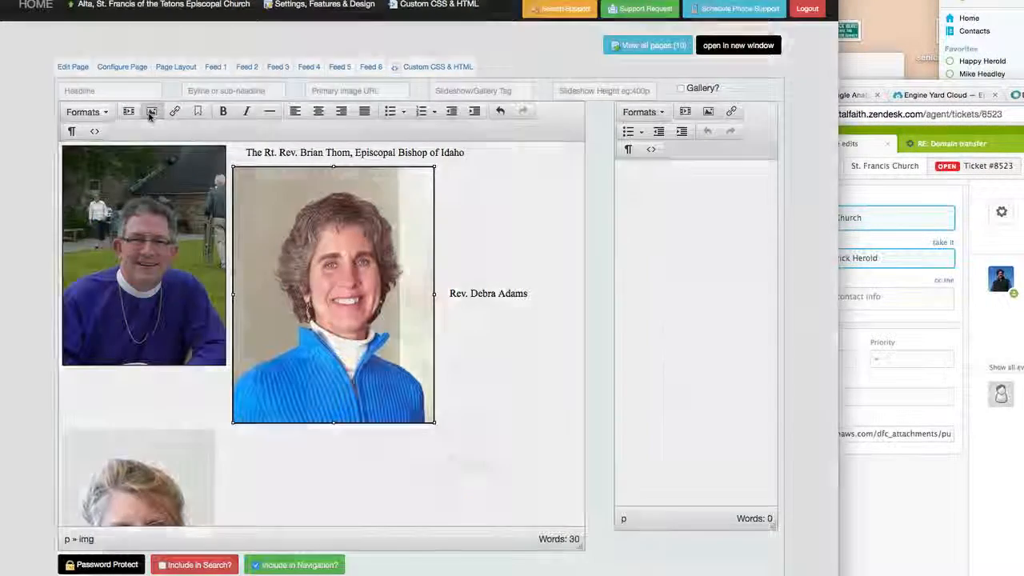
pyautogui.click(453, 423)
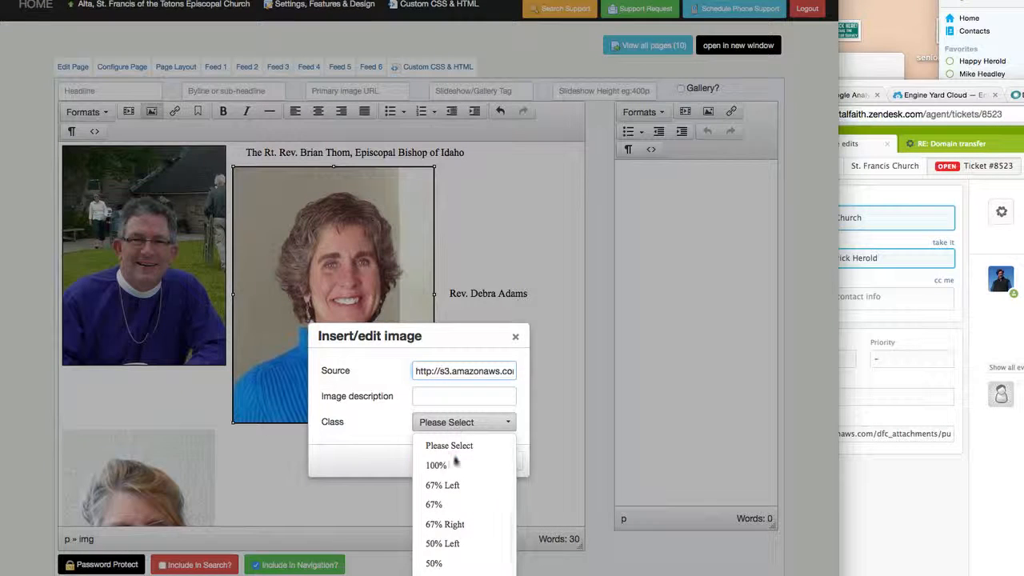
pyautogui.click(462, 575)
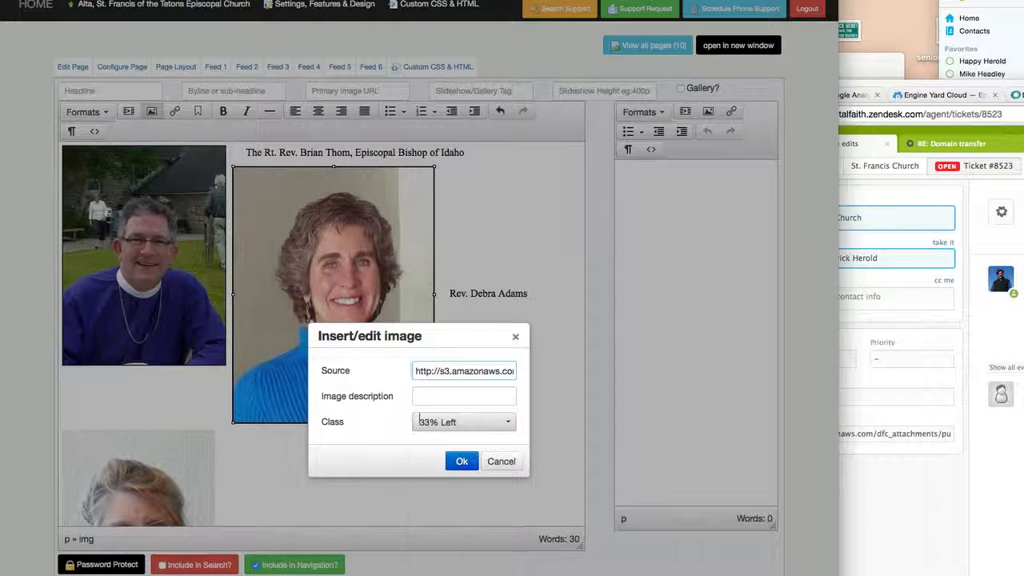
pyautogui.click(458, 459)
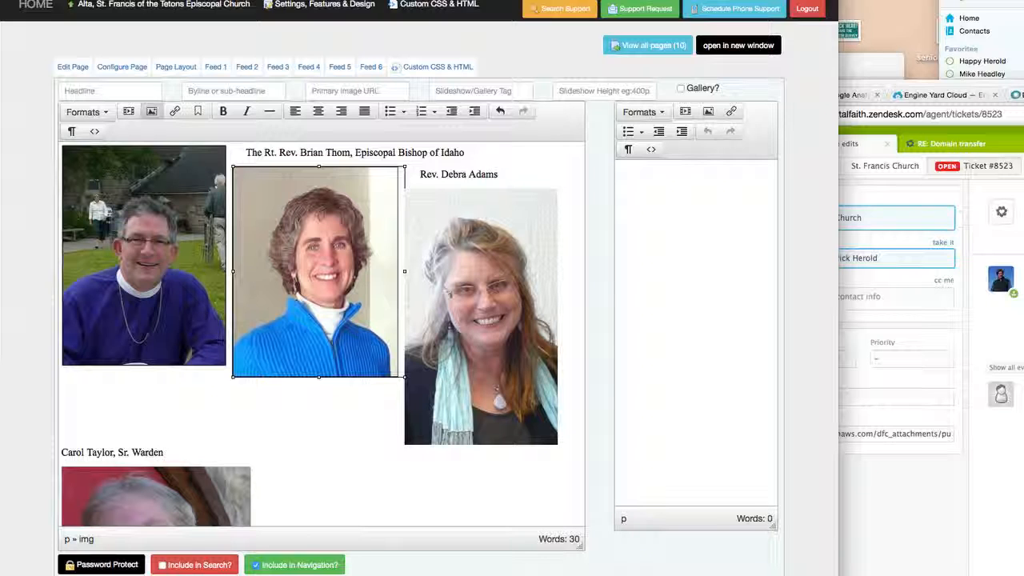
# Step: Apply the 33% Left image class to the Treasurer's photo at the end of the page
pyautogui.scroll(-10, 525, 226)
pyautogui.click(134, 364)
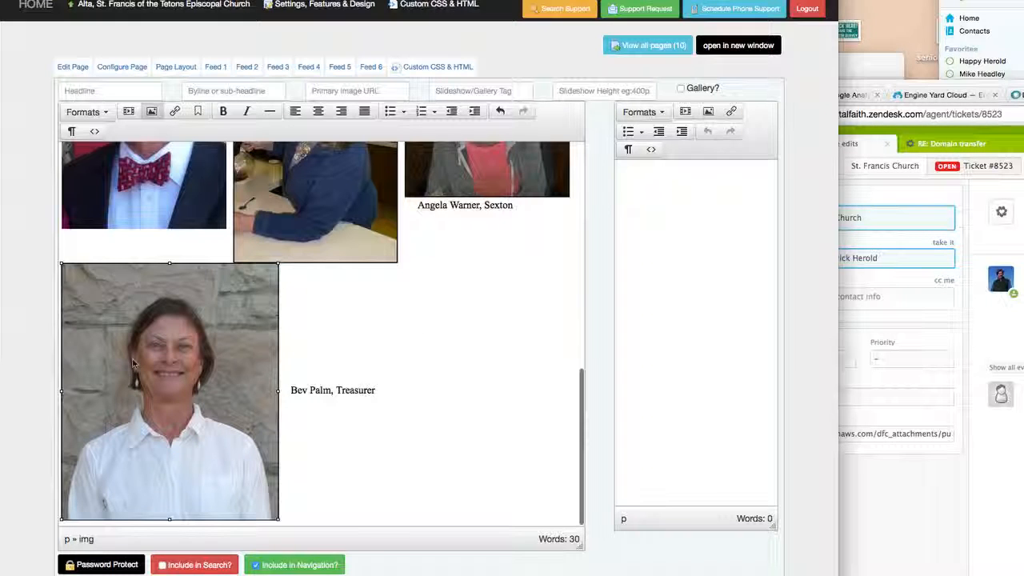
pyautogui.click(151, 111)
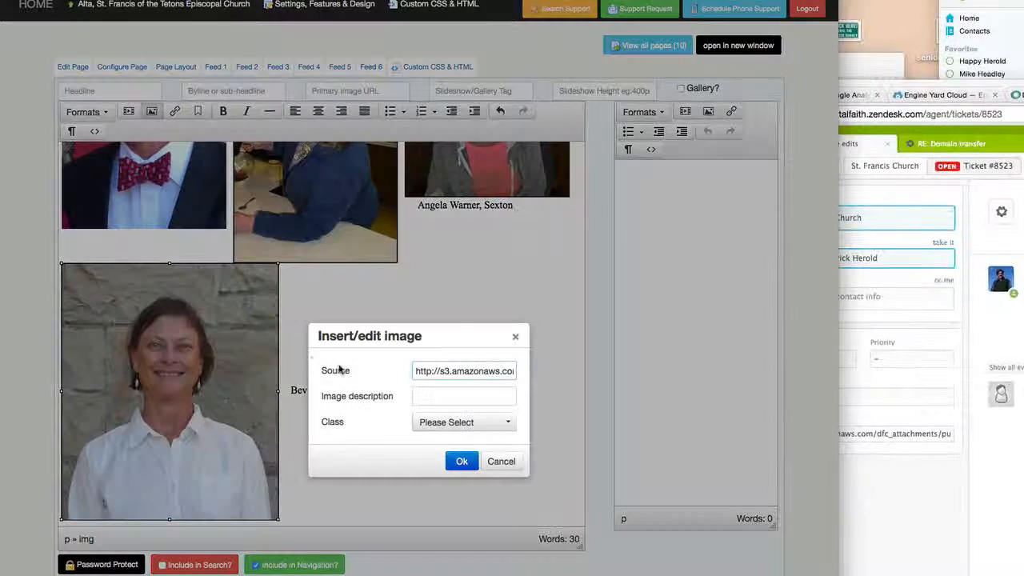
pyautogui.click(436, 424)
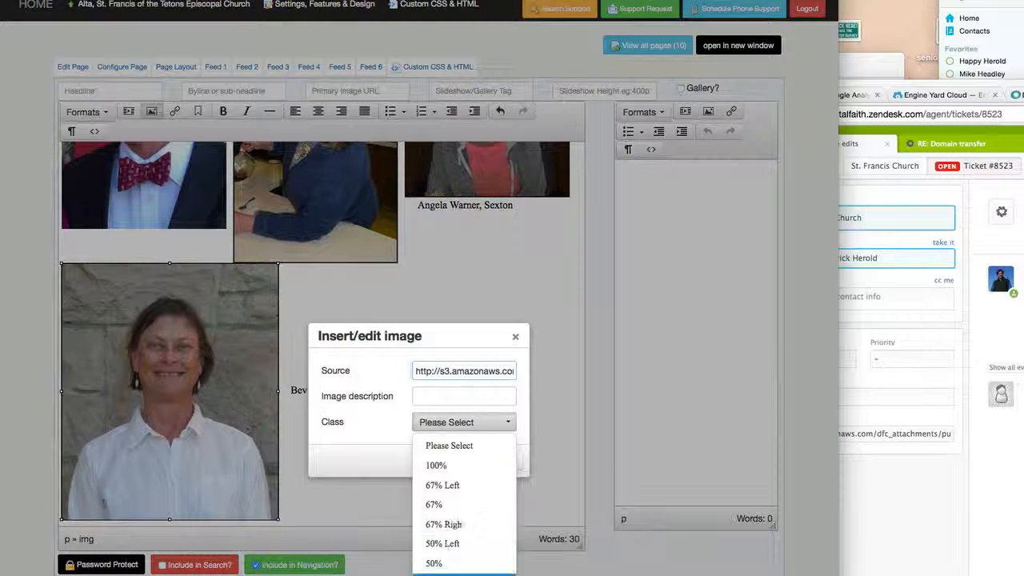
pyautogui.click(445, 571)
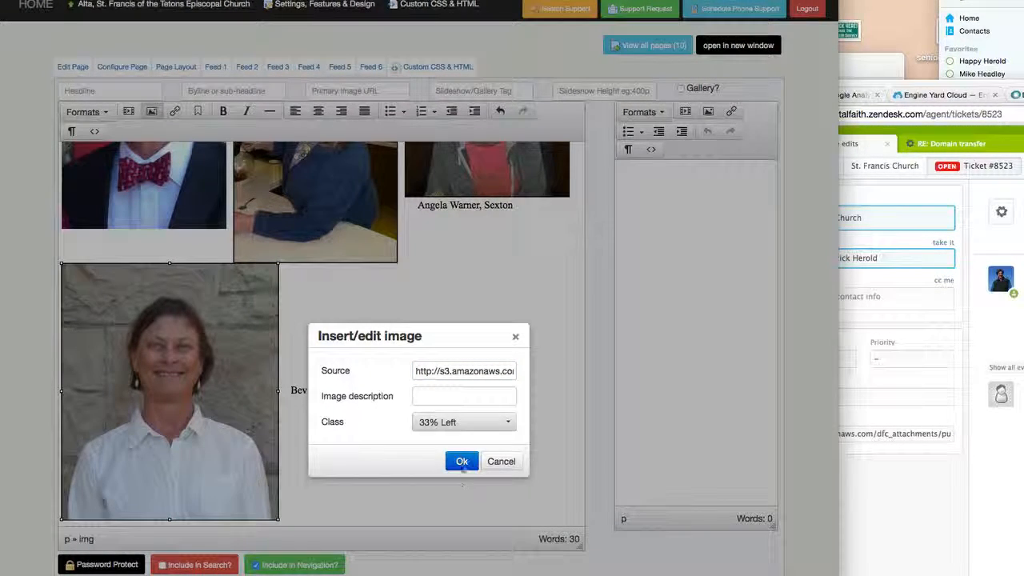
pyautogui.click(461, 464)
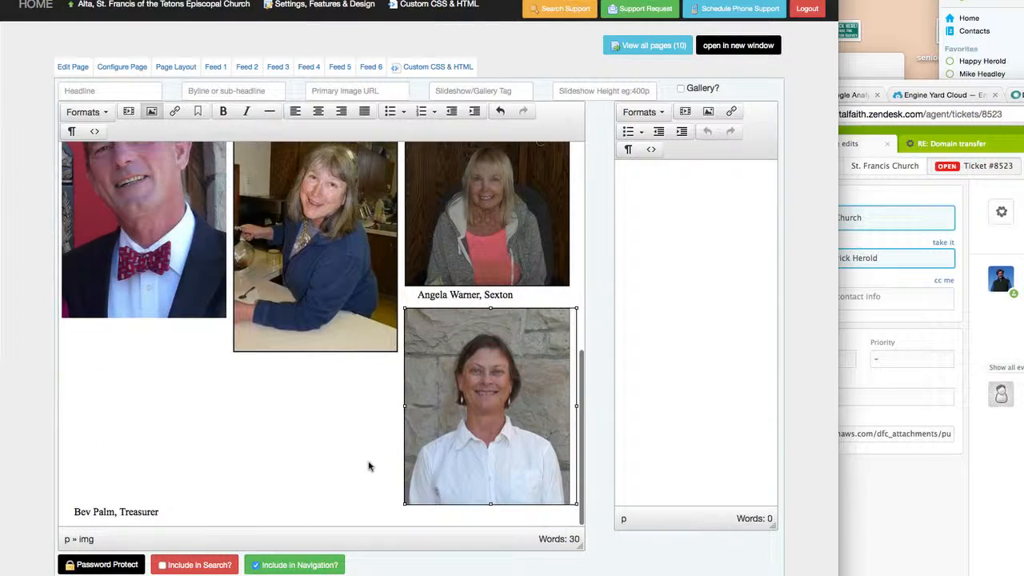
# Step: Add blank lines after the bishop's caption so the reverend's photo starts below the bishop's photo
pyautogui.click(484, 153)
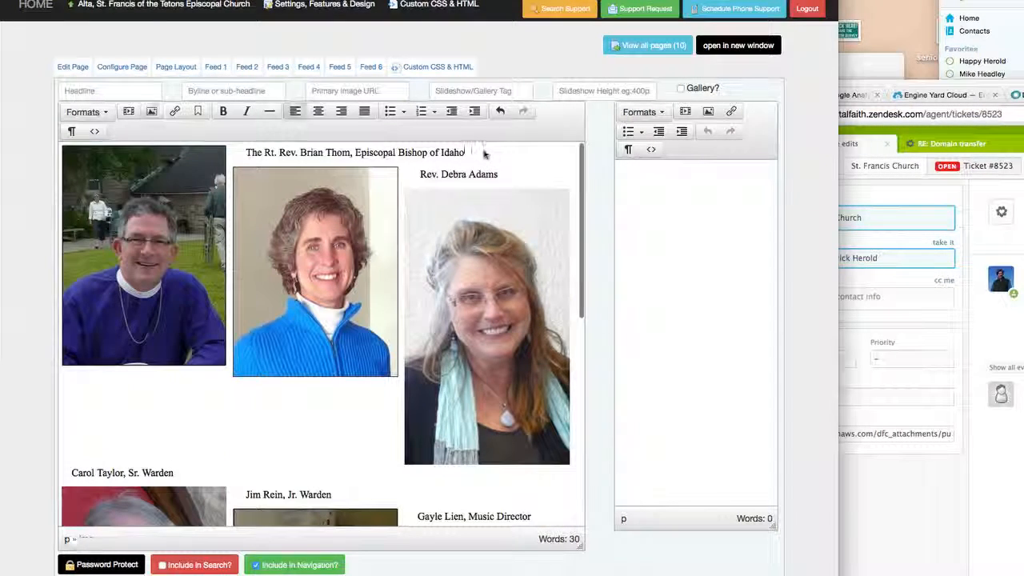
pyautogui.press('Return')
pyautogui.press('Return')
pyautogui.press('Return')
pyautogui.press('Return')
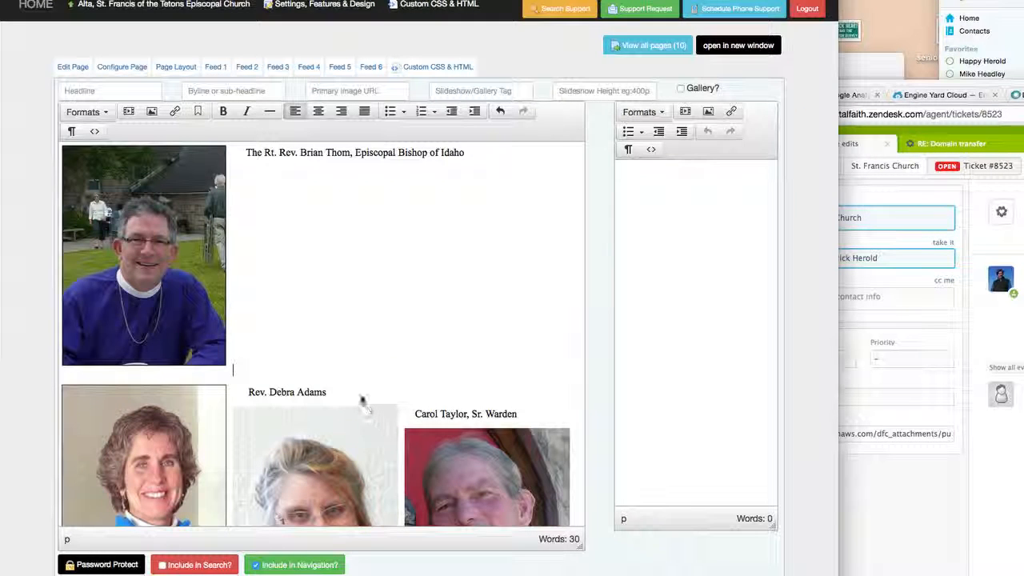
# Step: Add blank lines after the reverend's caption so the Sr. Warden's photo starts below her photo
pyautogui.click(362, 399)
pyautogui.press('Return')
pyautogui.press('Return')
pyautogui.press('Return')
pyautogui.press('Return')
pyautogui.press('Return')
pyautogui.press('Return')
pyautogui.press('Return')
pyautogui.press('Return')
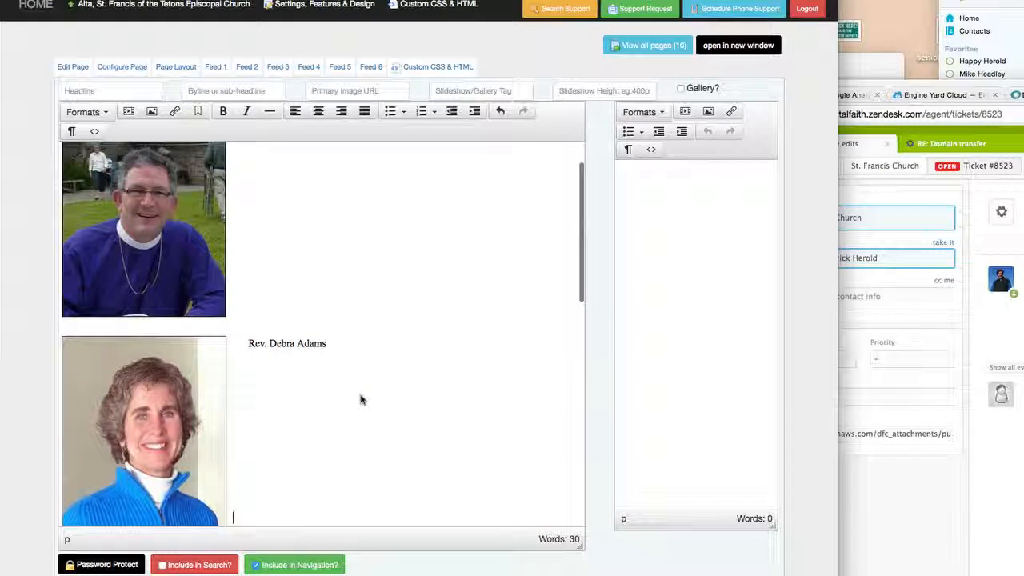
pyautogui.scroll(-3, 360, 400)
pyautogui.press('Return')
pyautogui.press('Return')
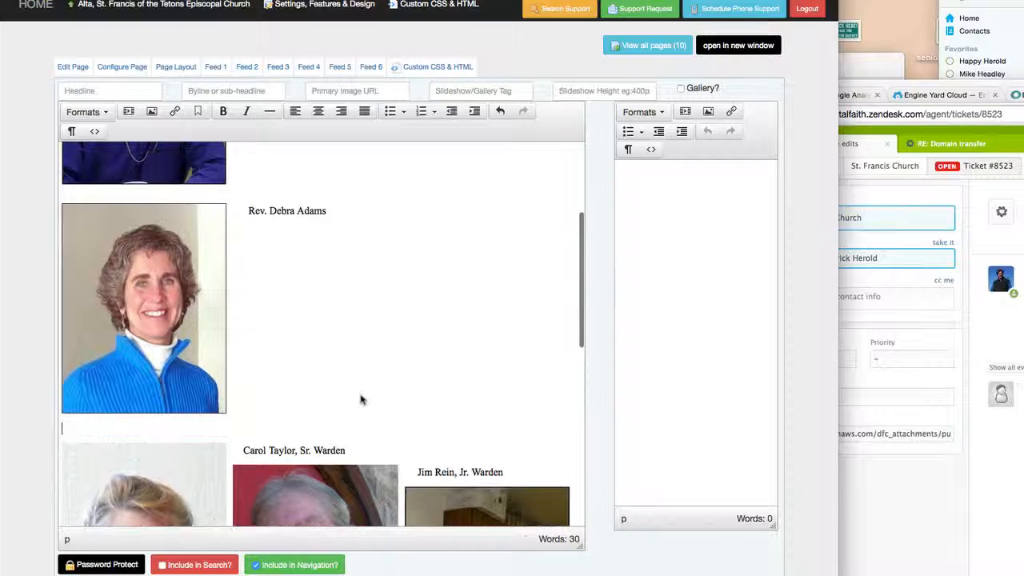
# Step: Add blank lines after the Sr. Warden caption so the Jr. Warden's photo starts on its own row
pyautogui.click(369, 455)
pyautogui.press('Return')
pyautogui.press('Return')
pyautogui.press('Return')
pyautogui.press('Return')
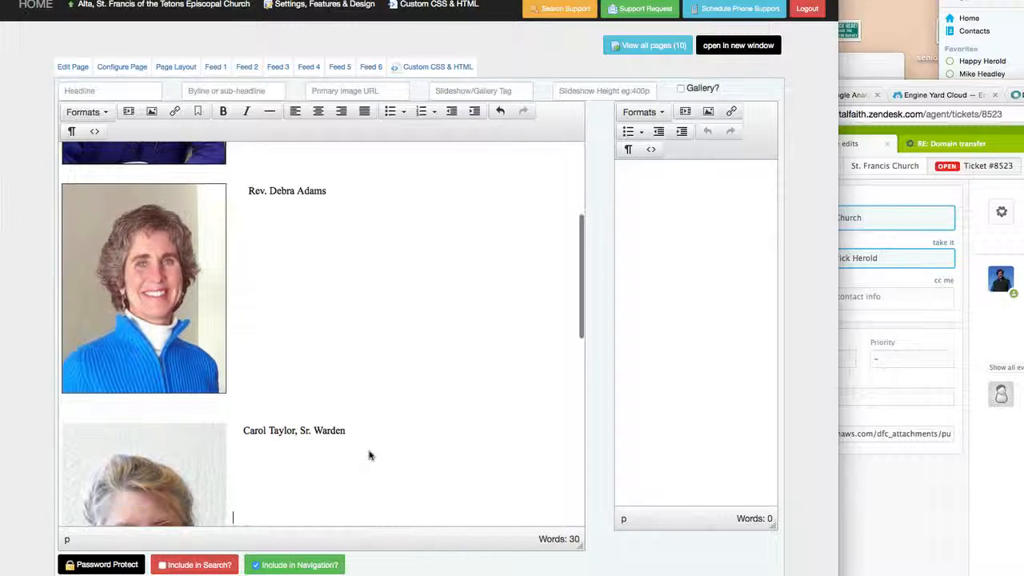
pyautogui.press('Return')
pyautogui.press('Return')
pyautogui.press('Return')
pyautogui.press('Return')
pyautogui.press('Return')
pyautogui.press('Return')
pyautogui.press('Return')
pyautogui.press('Return')
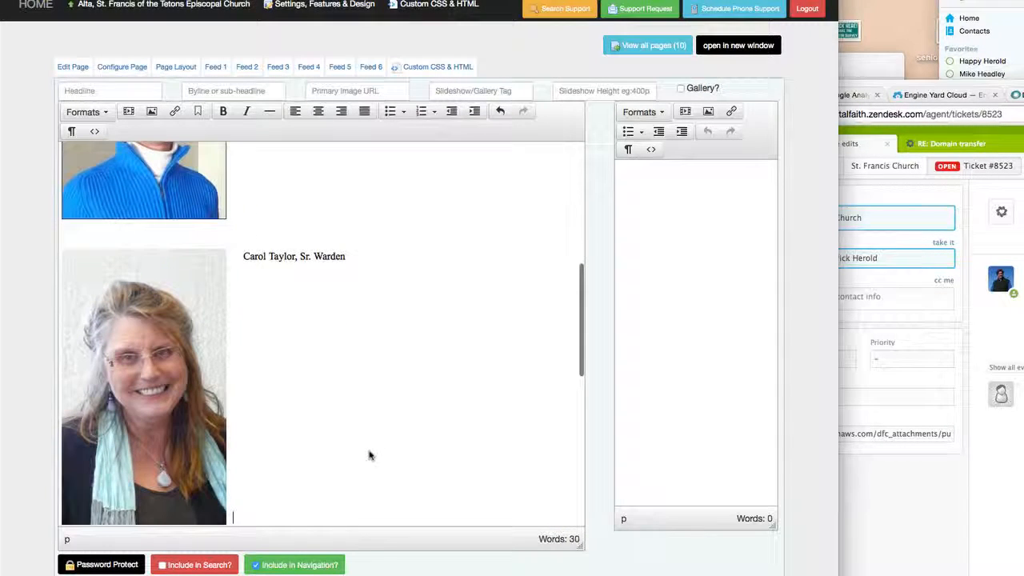
# Step: Add blank lines after the Jr. Warden caption to push the Music Director's photo below his photo
pyautogui.scroll(-4, 369, 454)
pyautogui.click(356, 396)
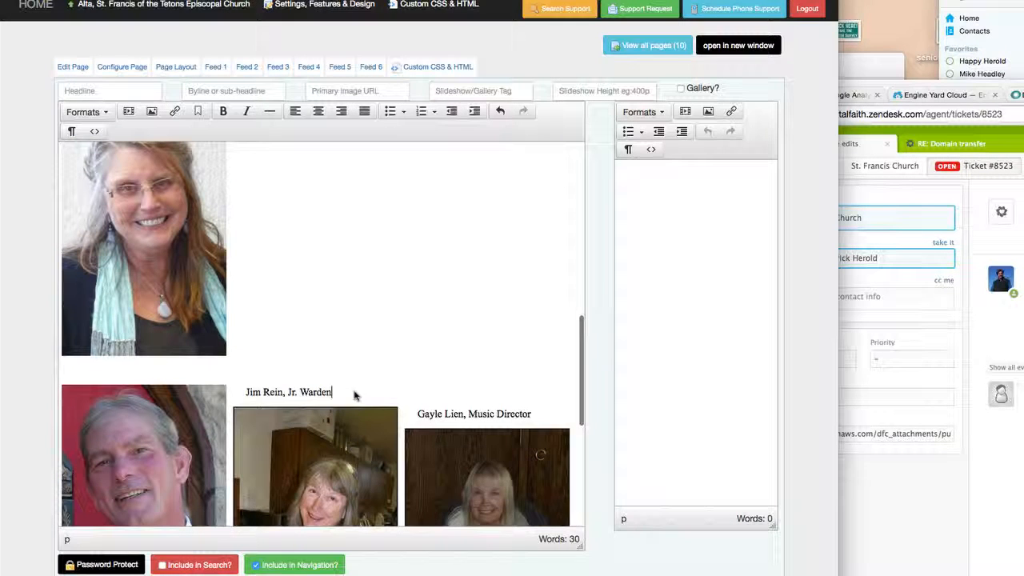
pyautogui.press('Return')
pyautogui.press('Return')
pyautogui.press('Return')
pyautogui.press('Return')
pyautogui.press('Return')
pyautogui.press('Return')
pyautogui.press('Return')
pyautogui.press('Return')
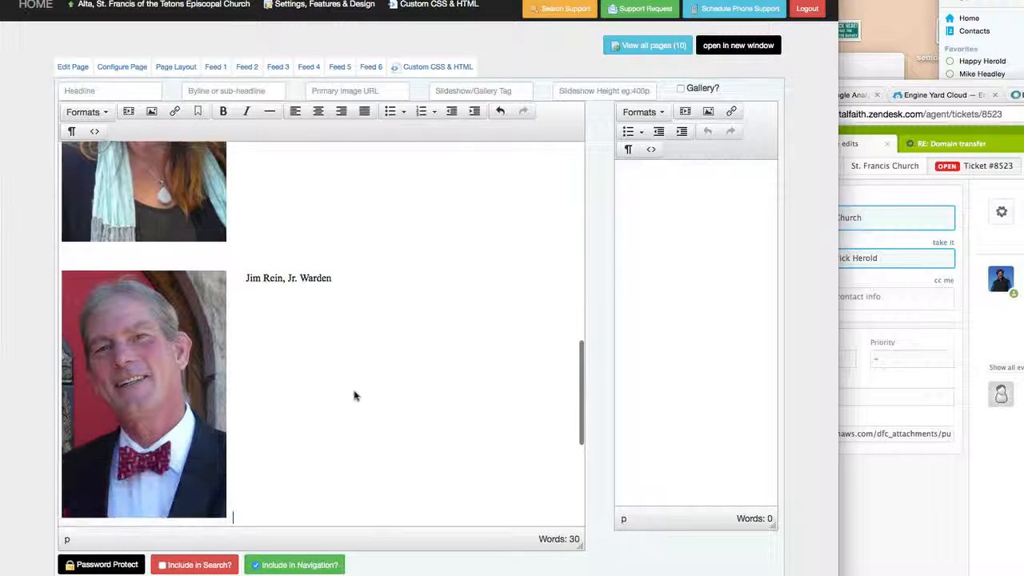
# Step: Add blank lines after the Music Director caption to push the Sexton's photo onto its own row
pyautogui.scroll(-7, 355, 396)
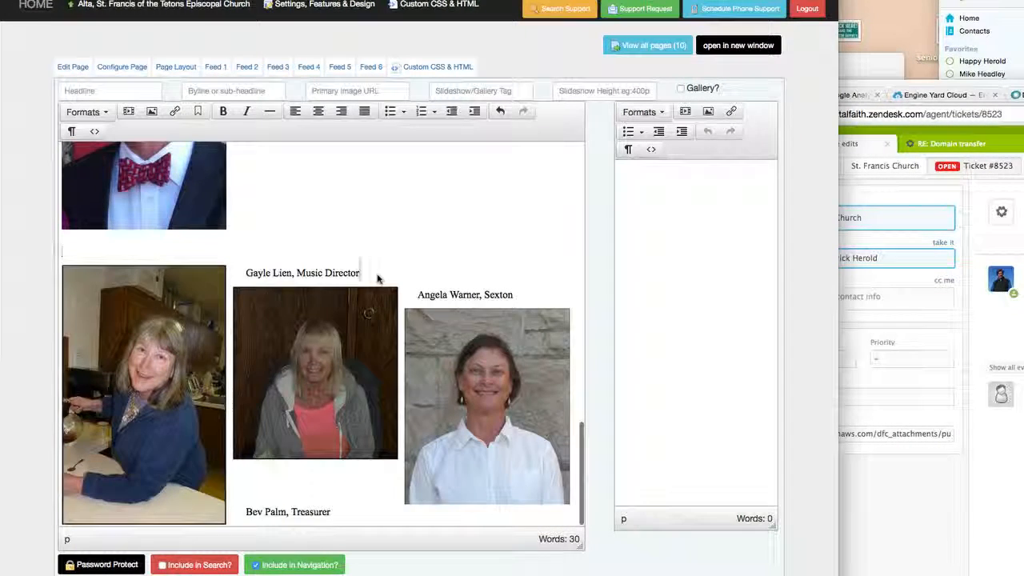
pyautogui.press('Return')
pyautogui.press('Return')
pyautogui.press('Return')
pyautogui.press('Return')
pyautogui.press('Return')
pyautogui.press('Return')
pyautogui.press('Return')
pyautogui.press('Return')
pyautogui.press('Return')
pyautogui.press('Return')
pyautogui.press('Return')
pyautogui.press('Return')
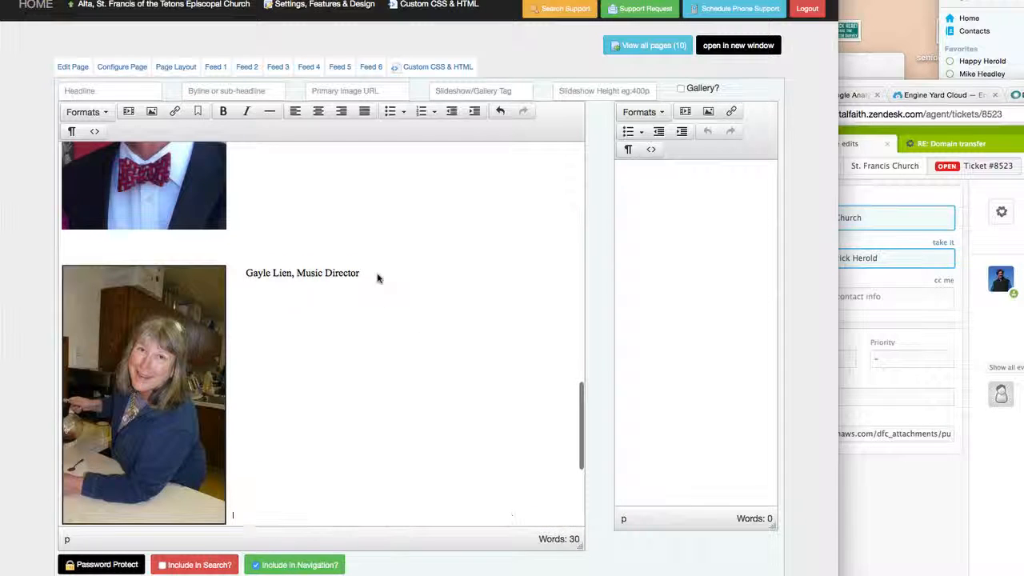
# Step: Add blank lines after the Sexton caption so the Treasurer's photo starts below the Sexton's photo
pyautogui.scroll(-4, 380, 277)
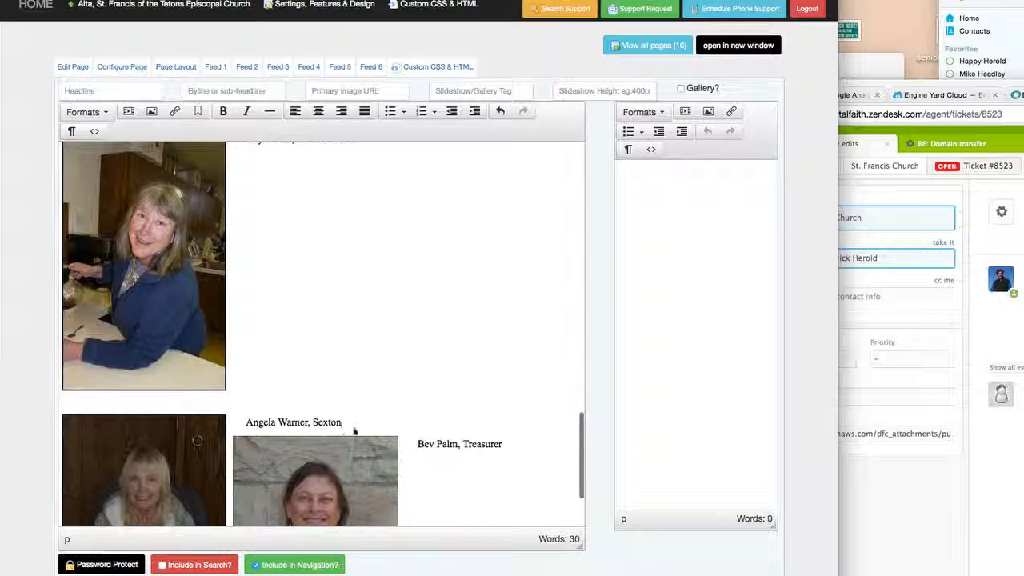
pyautogui.press('Return')
pyautogui.press('Return')
pyautogui.press('Return')
pyautogui.press('Return')
pyautogui.press('Return')
pyautogui.press('Return')
pyautogui.press('Return')
pyautogui.press('Return')
pyautogui.press('Return')
pyautogui.press('Return')
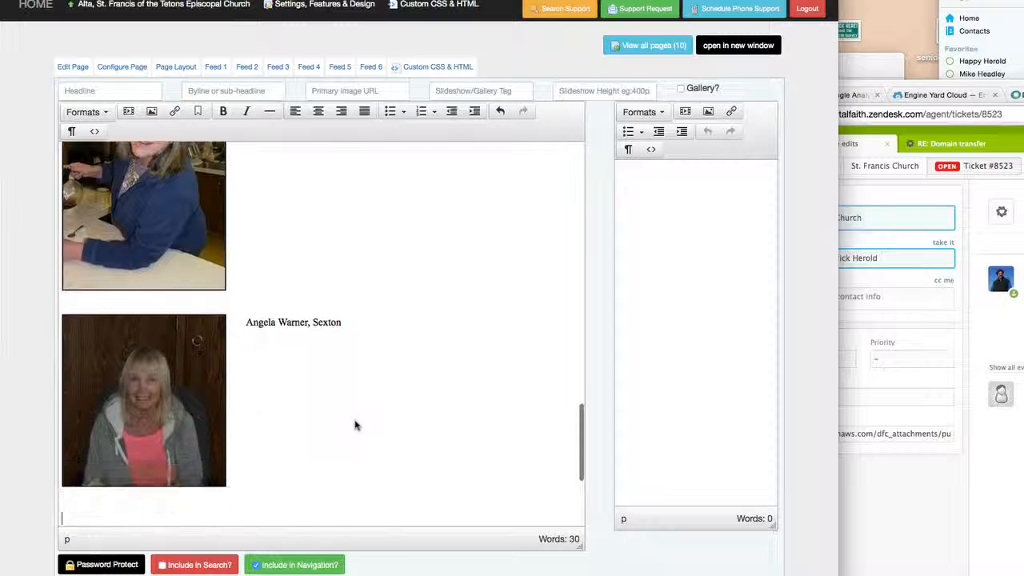
# Step: Review the layout of all staff photos and captions from the bishop down to the Treasurer
pyautogui.scroll(-4, 355, 424)
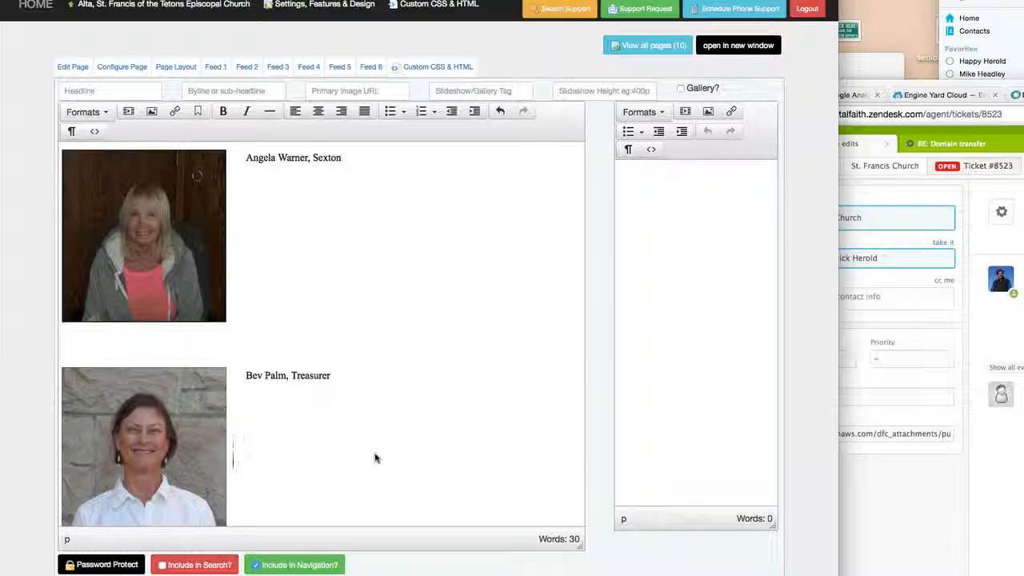
pyautogui.scroll(-1, 376, 458)
pyautogui.scroll(15, 376, 457)
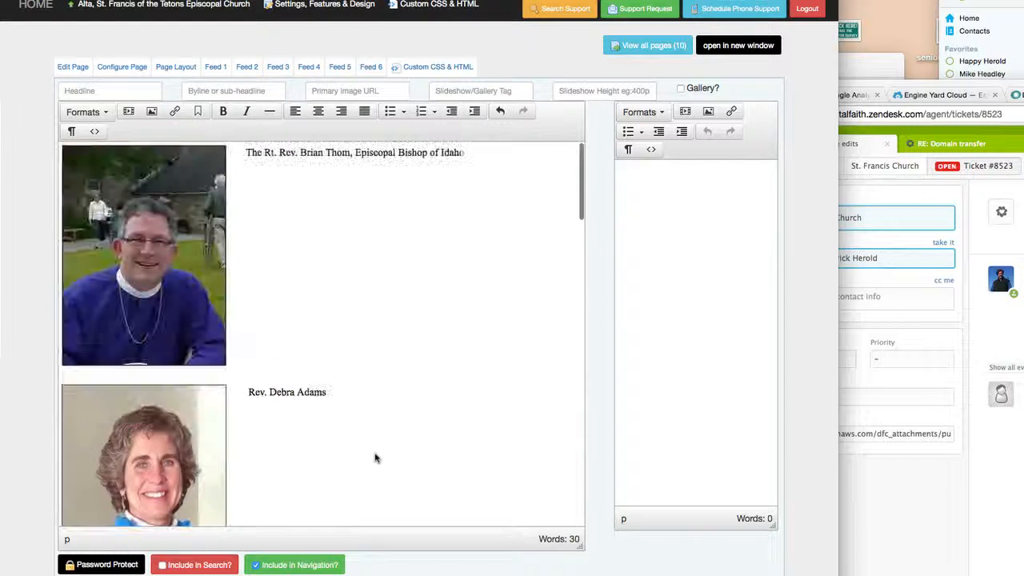
pyautogui.scroll(-9, 355, 448)
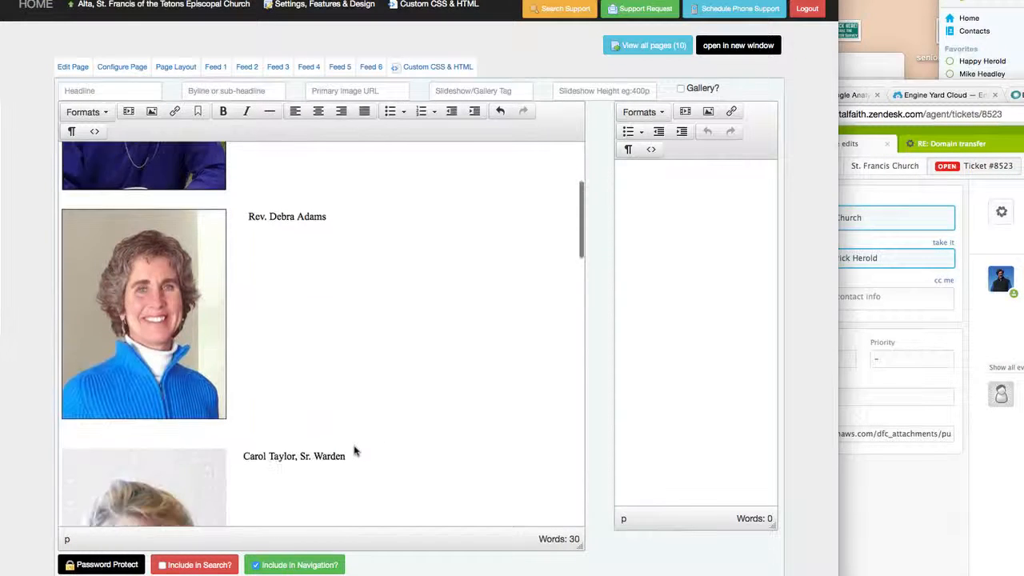
pyautogui.scroll(-16, 354, 450)
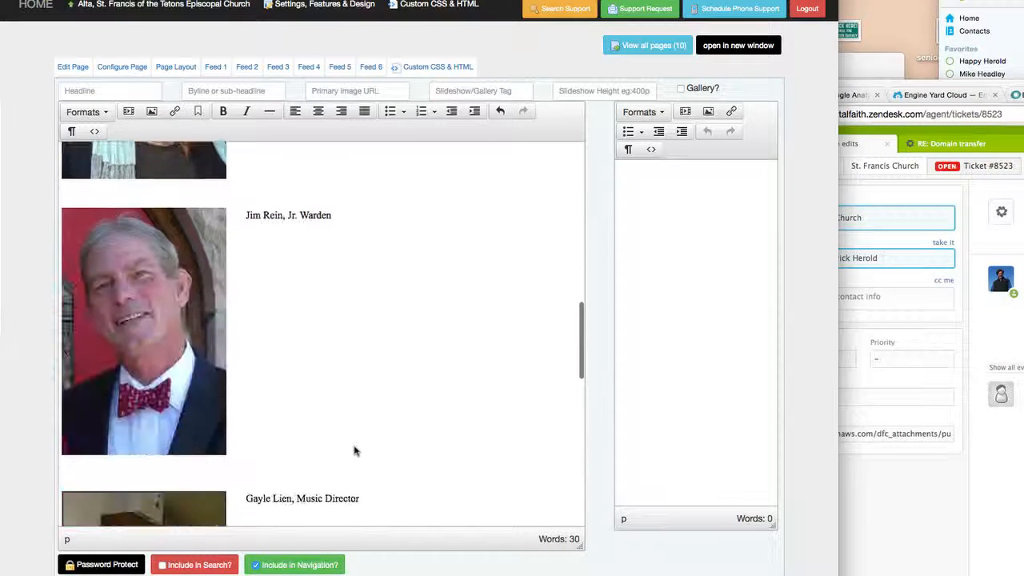
pyautogui.scroll(-12, 354, 451)
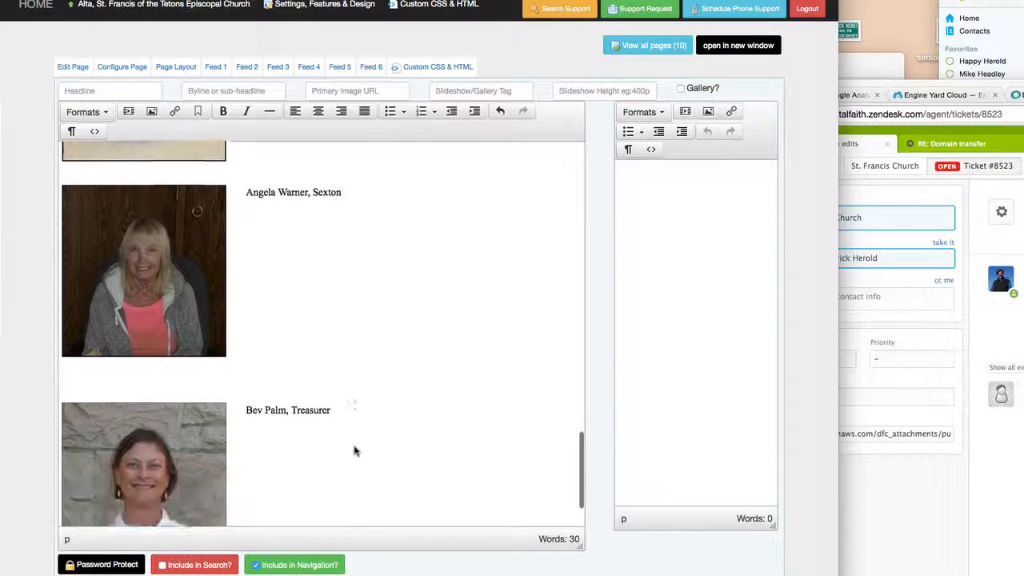
pyautogui.scroll(20, 354, 451)
pyautogui.scroll(13, 354, 451)
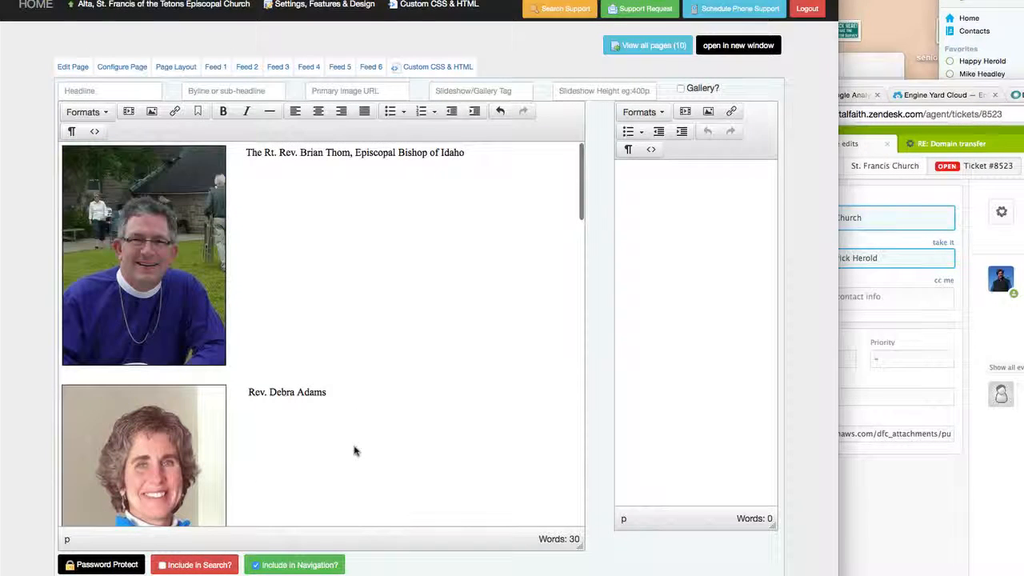
# Step: Format the bishop's caption at the start of the page as Heading 3
pyautogui.click(250, 154)
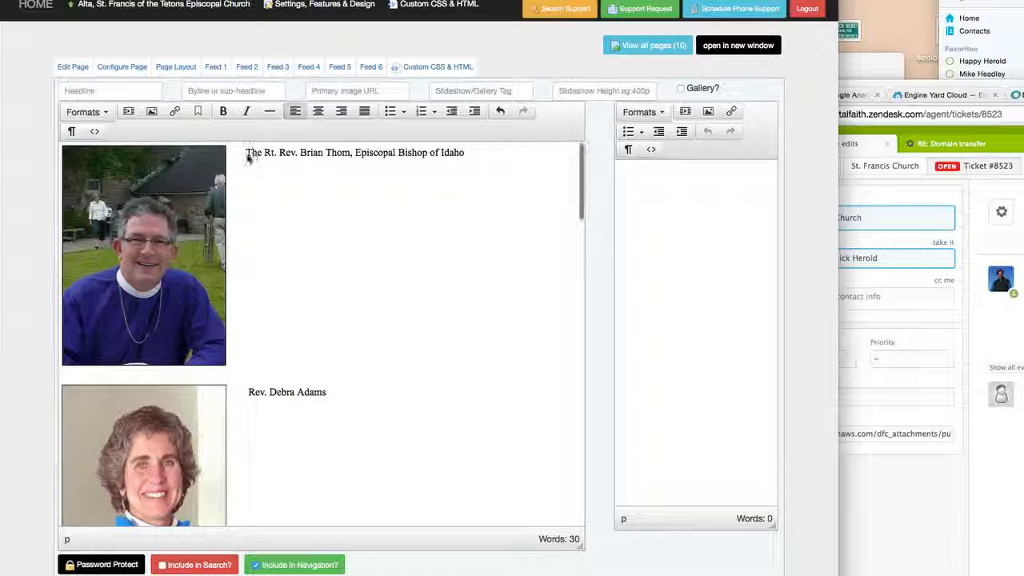
pyautogui.keyDown('shift'); pyautogui.click(503, 159); pyautogui.keyUp('shift')
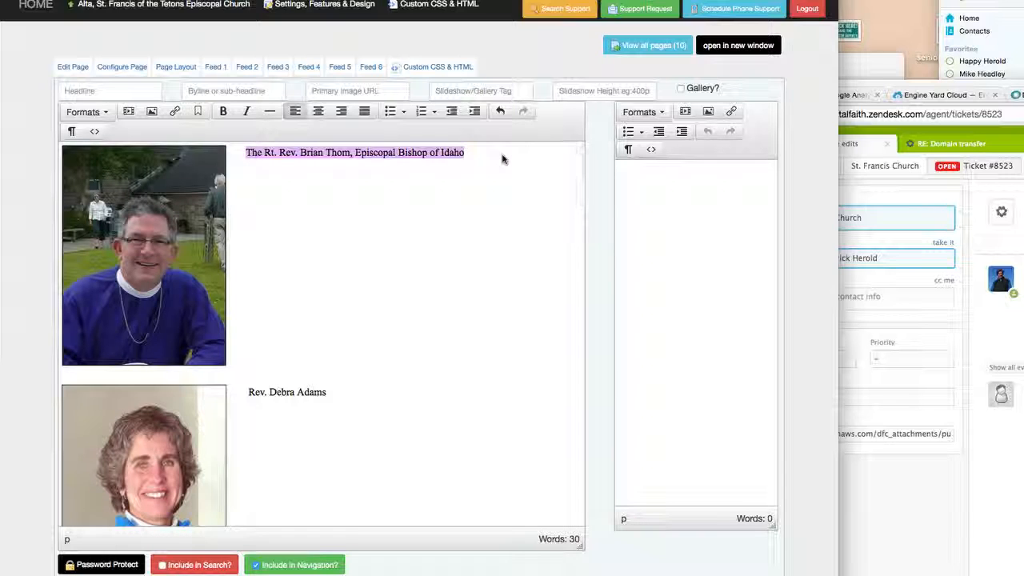
pyautogui.click(85, 112)
pyautogui.moveTo(92, 141)
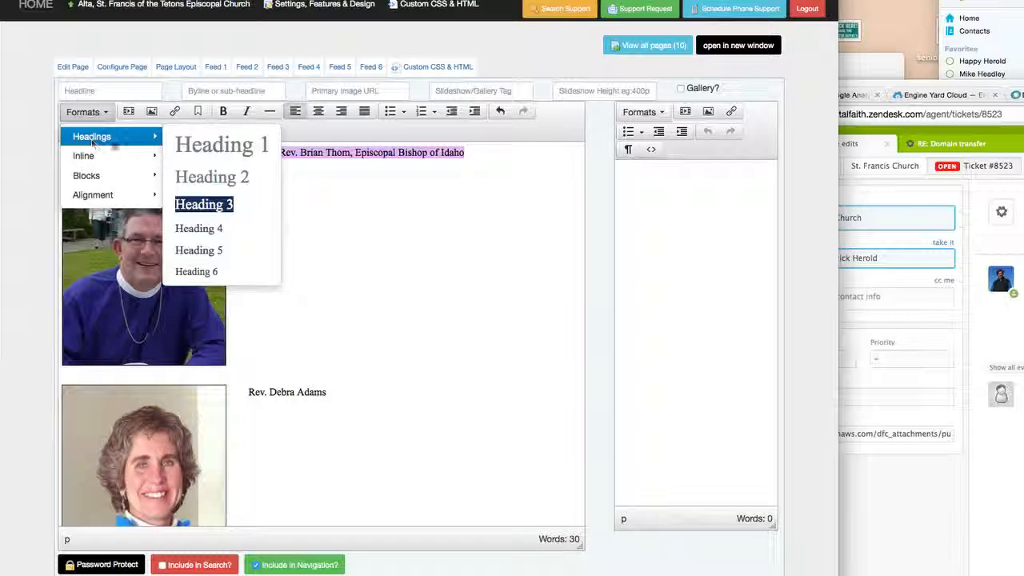
pyautogui.click(204, 204)
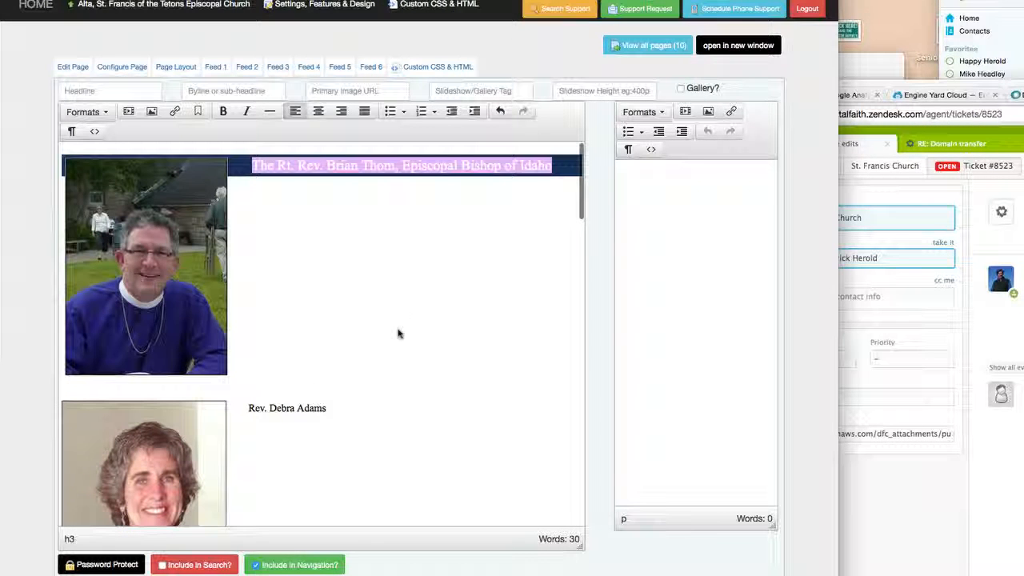
# Step: Format the Reverend's caption beside the second staff photo as Heading 3
pyautogui.moveTo(248, 410); pyautogui.dragTo(345, 414)
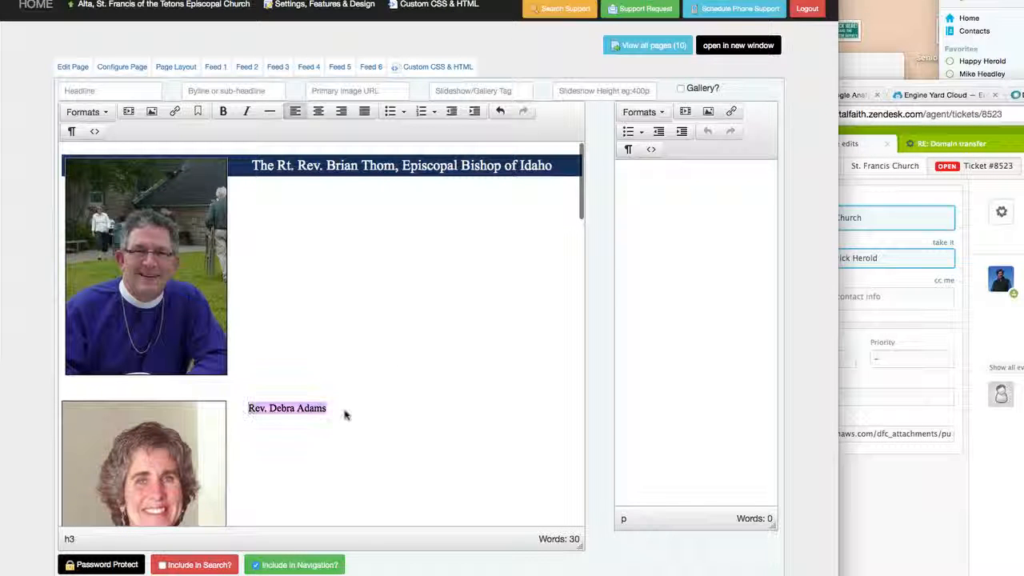
pyautogui.click(102, 117)
pyautogui.moveTo(131, 137)
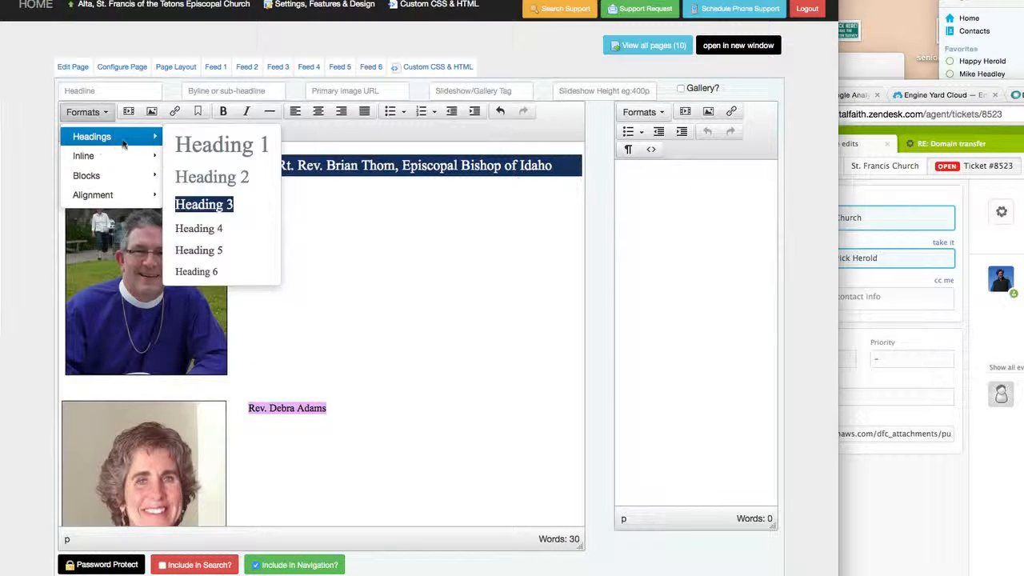
pyautogui.click(204, 204)
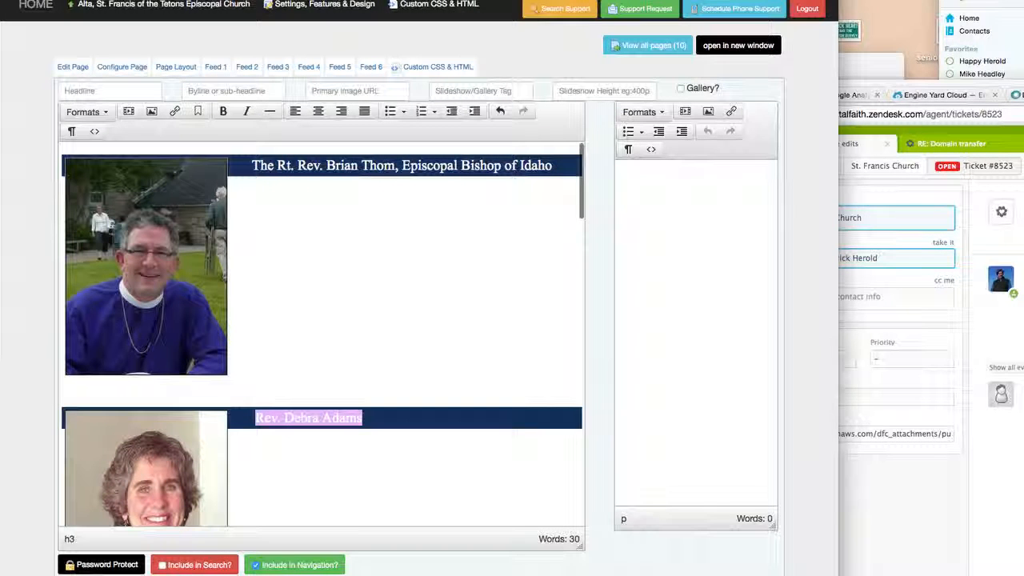
# Step: Format the remaining staff captions, down to the Treasurer's, as Heading 3
pyautogui.scroll(-6, 524, 348)
pyautogui.click(335, 428)
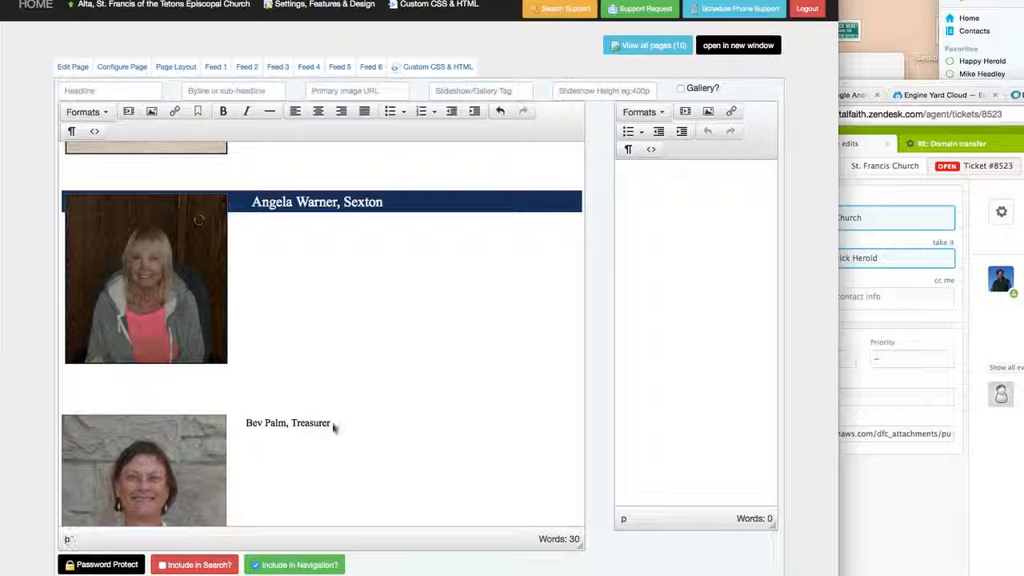
pyautogui.moveTo(279, 429); pyautogui.dragTo(361, 426)
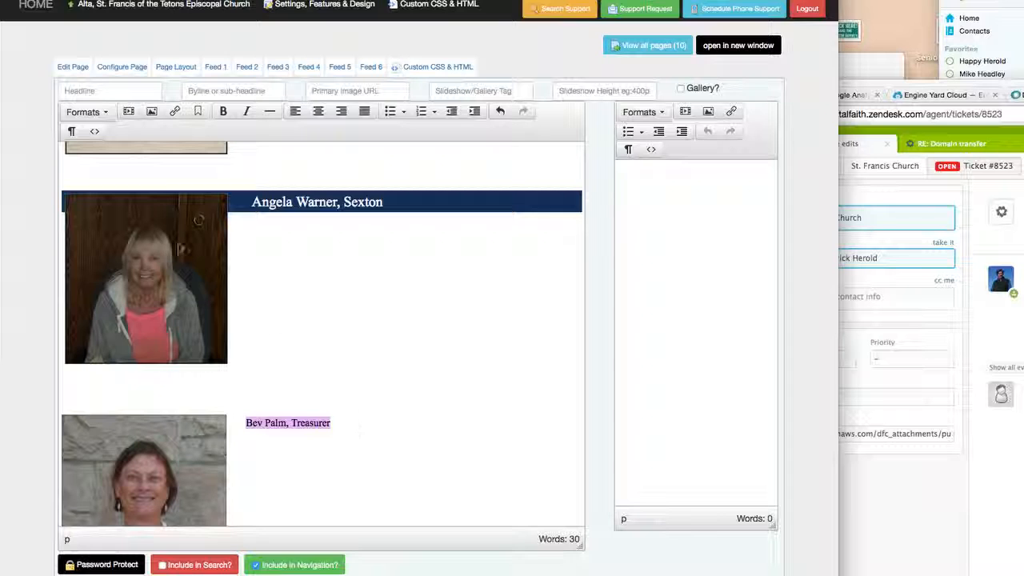
pyautogui.click(103, 114)
pyautogui.moveTo(91, 135)
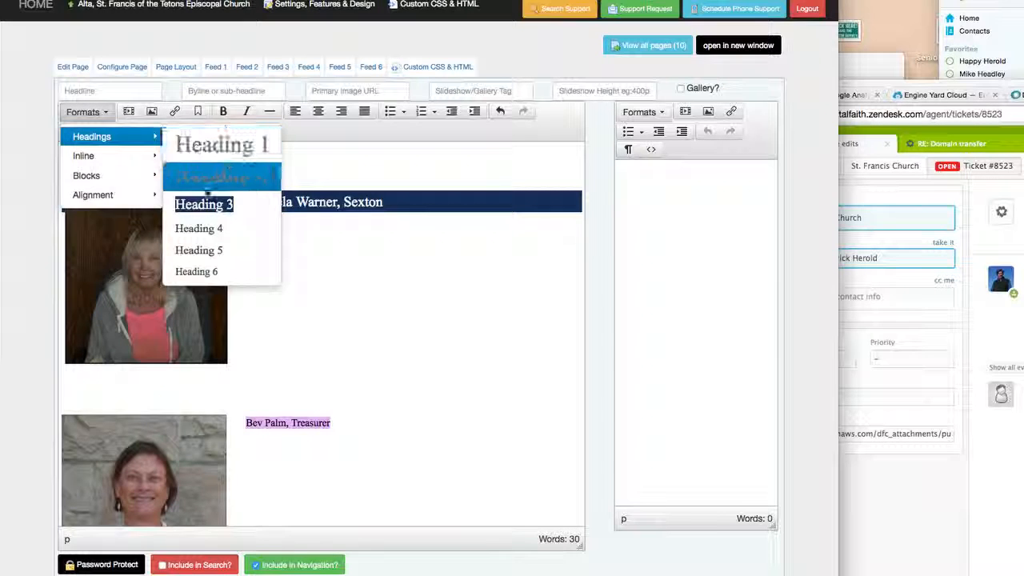
pyautogui.click(203, 205)
# Step: Save the staff page with its new caption headings
pyautogui.scroll(-10, 389, 428)
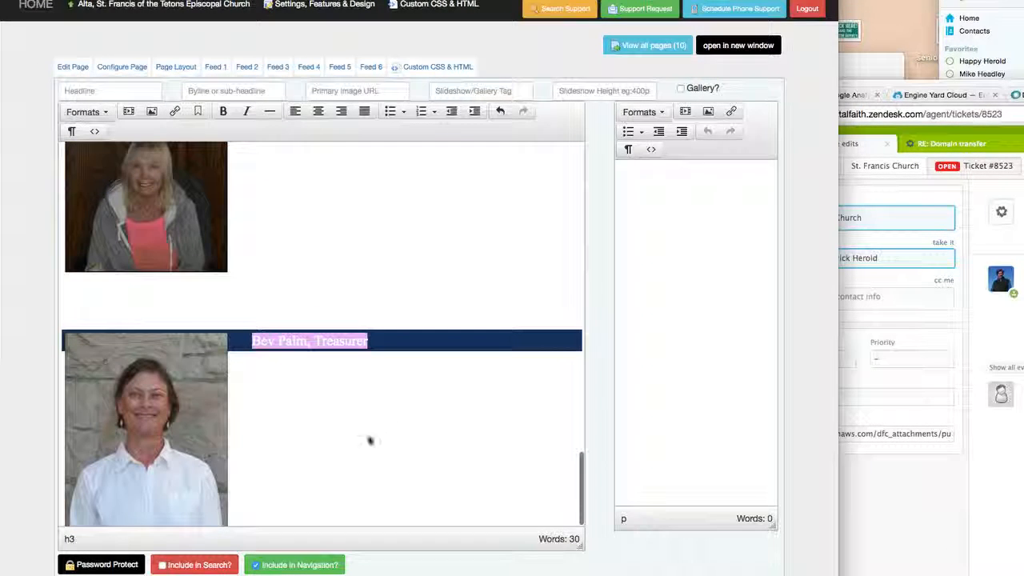
pyautogui.click(69, 109)
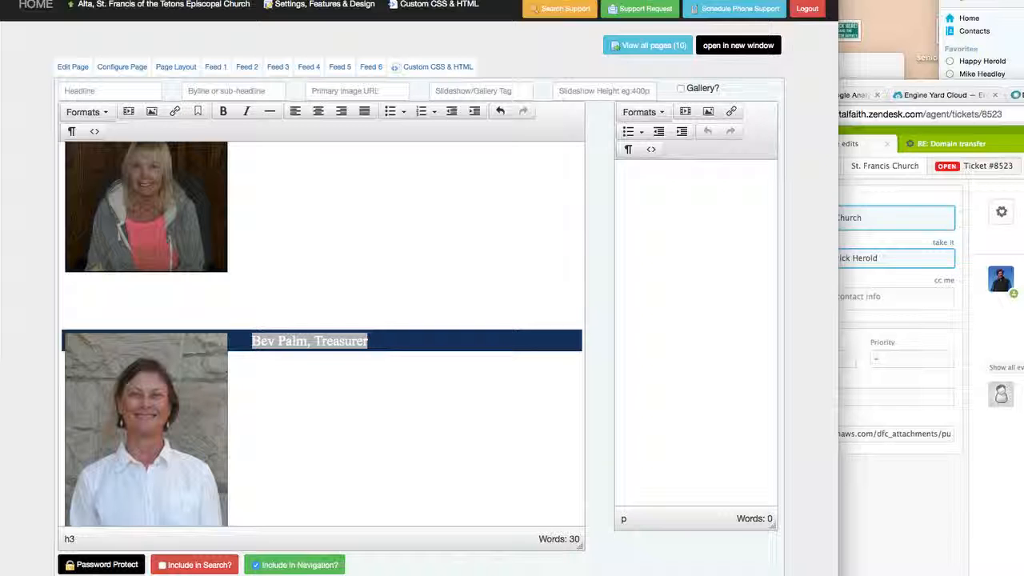
pyautogui.press('super+s')
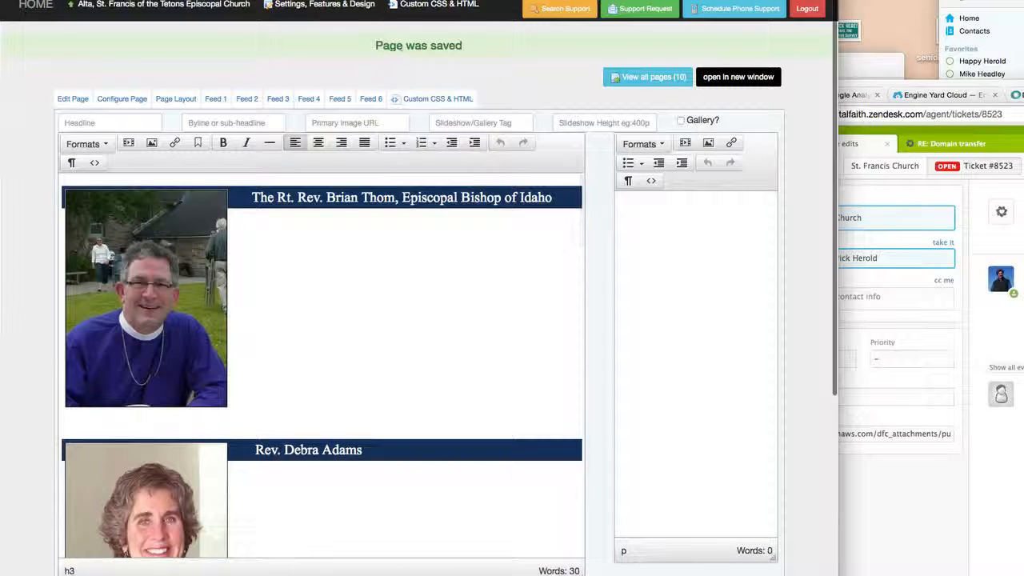
pyautogui.hotkey('ctrl', 'Tab')
pyautogui.hotkey('ctrl', 'shift', 'Tab')
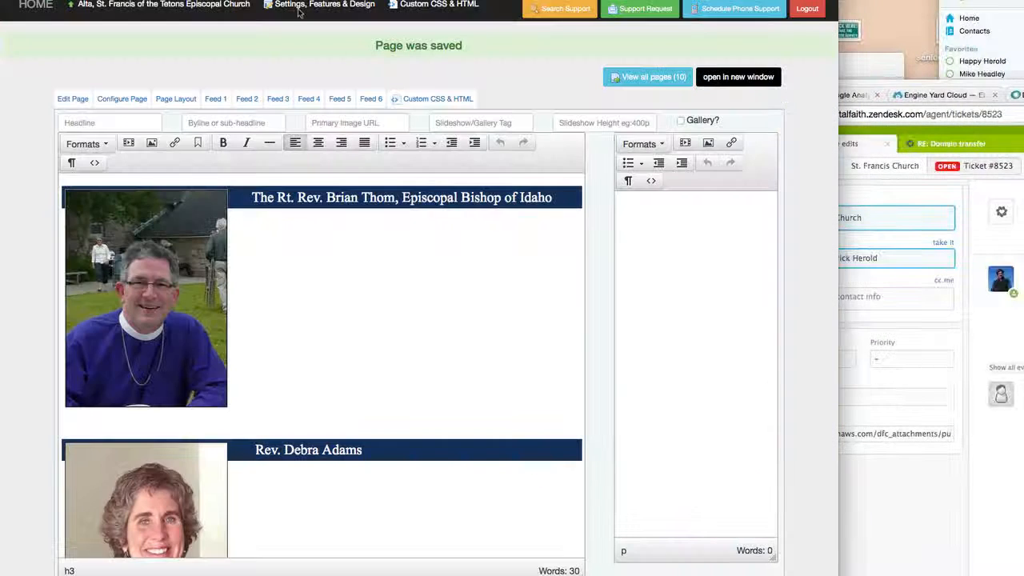
# Step: Open the published staff page in a new window and review its photos and heading bars
pyautogui.click(723, 79)
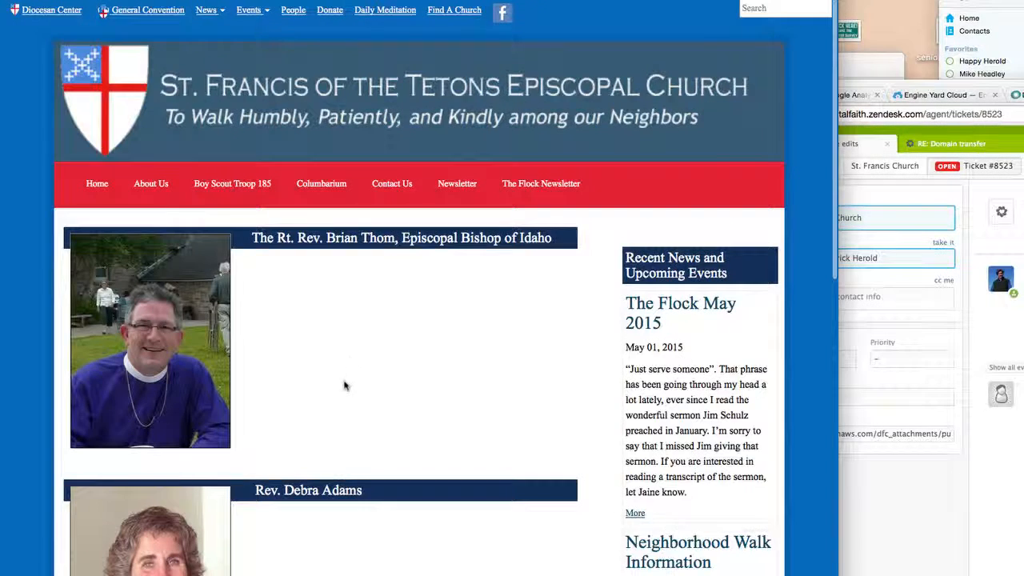
pyautogui.scroll(-5, 344, 386)
pyautogui.scroll(-10, 344, 386)
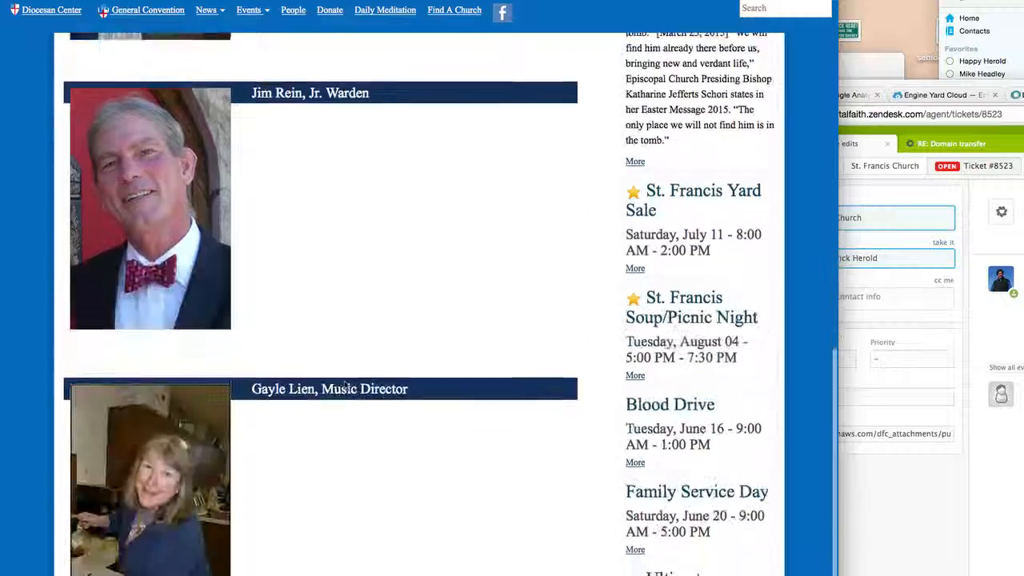
pyautogui.scroll(20, 344, 386)
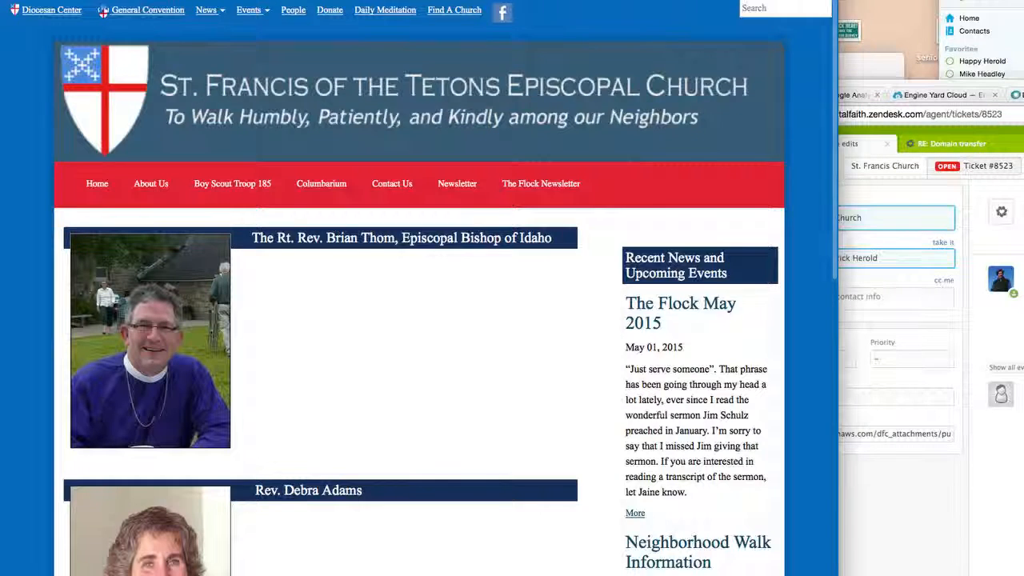
# Step: Return to the page editor and add the sample text "Amore content" beneath the bishop's heading
pyautogui.click(254, 0)
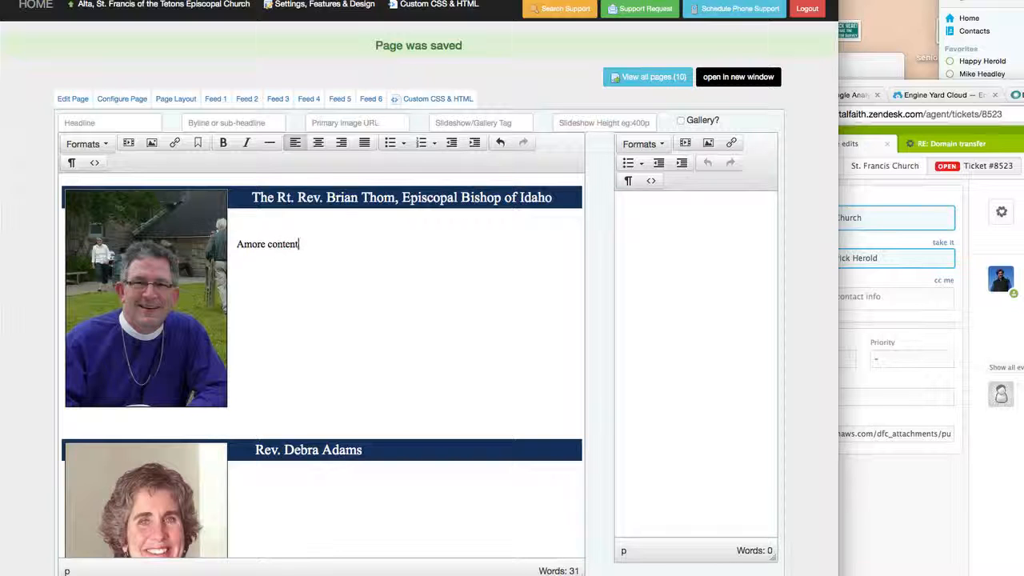
pyautogui.click(302, 285)
pyautogui.scroll(-3, 301, 283)
pyautogui.click(291, 376)
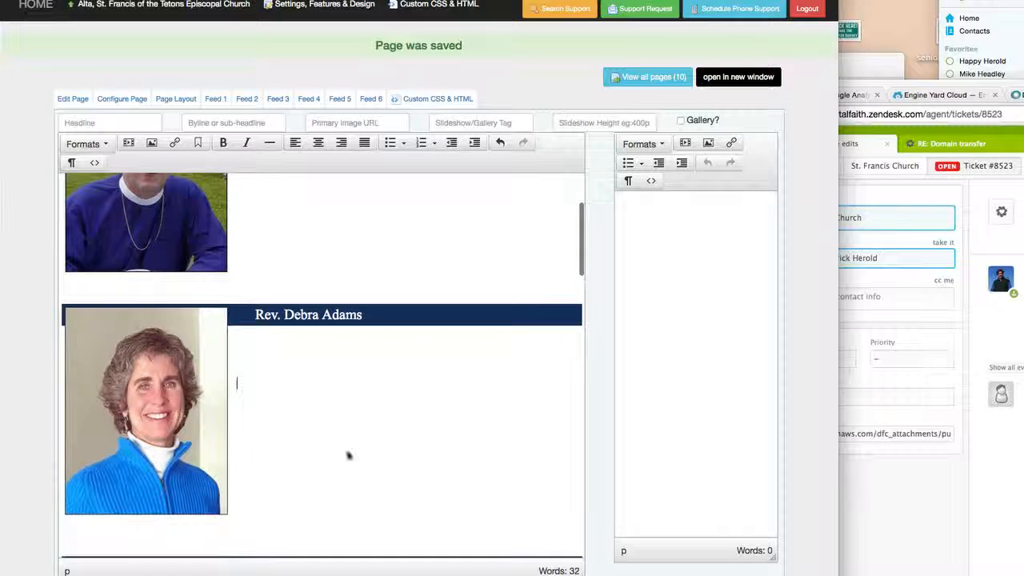
pyautogui.scroll(-3, 362, 475)
pyautogui.scroll(-2, 293, 528)
pyautogui.scroll(6, 293, 512)
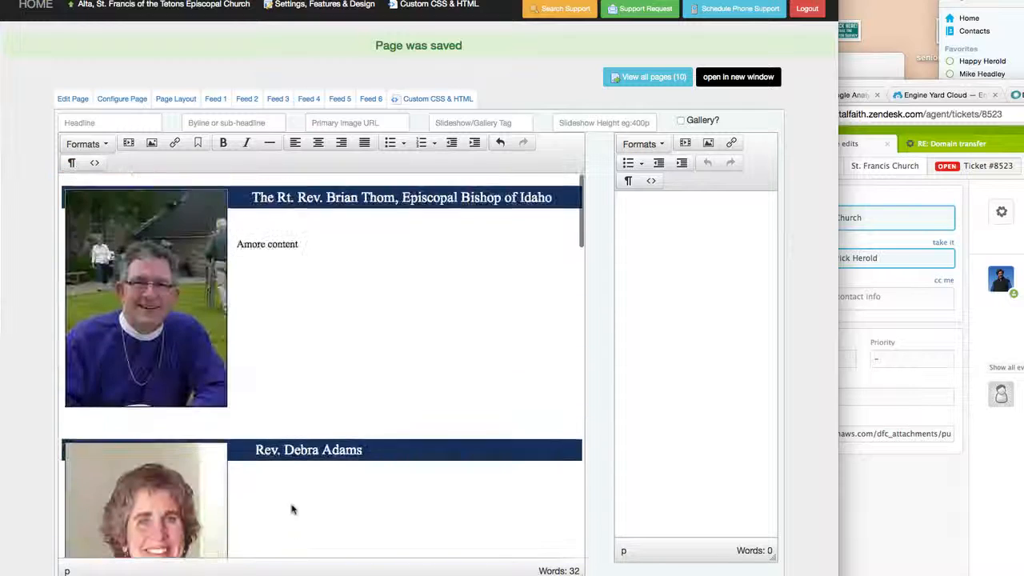
# Step: Undo the sample text added beneath the bishop's heading
pyautogui.moveTo(334, 258); pyautogui.dragTo(230, 247)
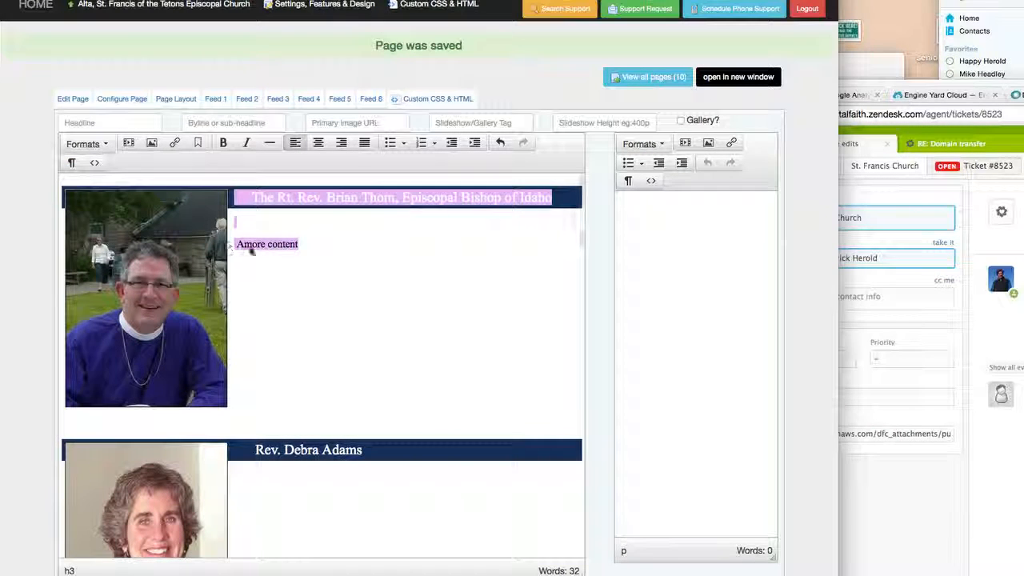
pyautogui.click(245, 247)
pyautogui.hotkey('ctrl', 'z')
pyautogui.hotkey('ctrl', 'z')
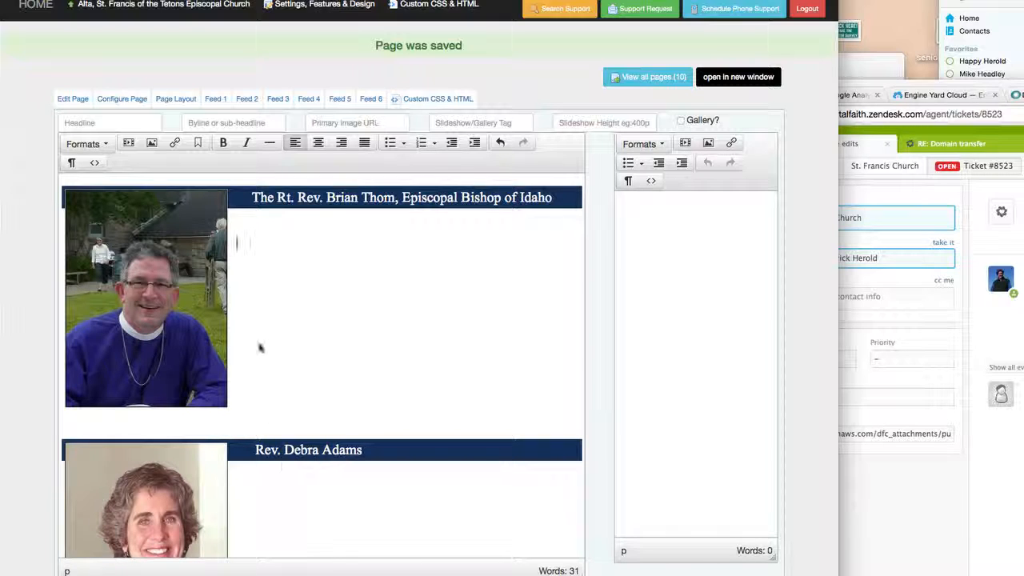
# Step: Go to the church's organization hub and open the Newsletter page for editing
pyautogui.click(108, 5)
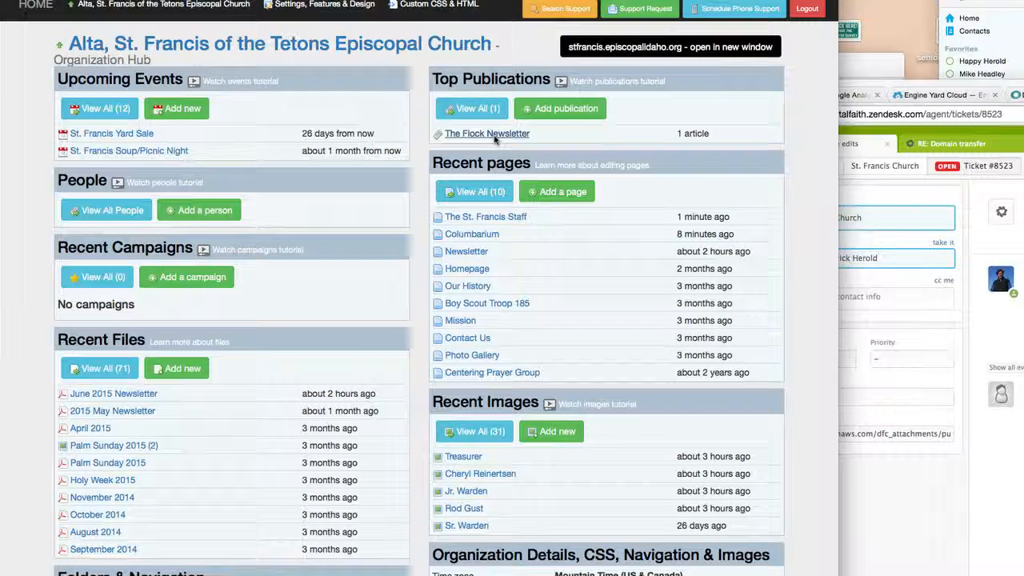
pyautogui.click(466, 251)
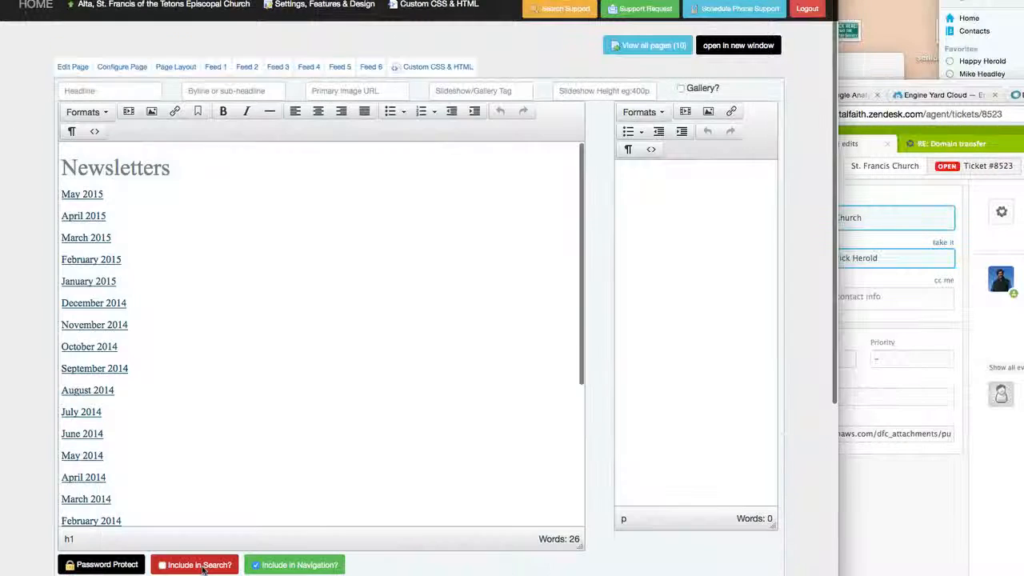
pyautogui.scroll(-5, 272, 428)
pyautogui.scroll(5, 272, 430)
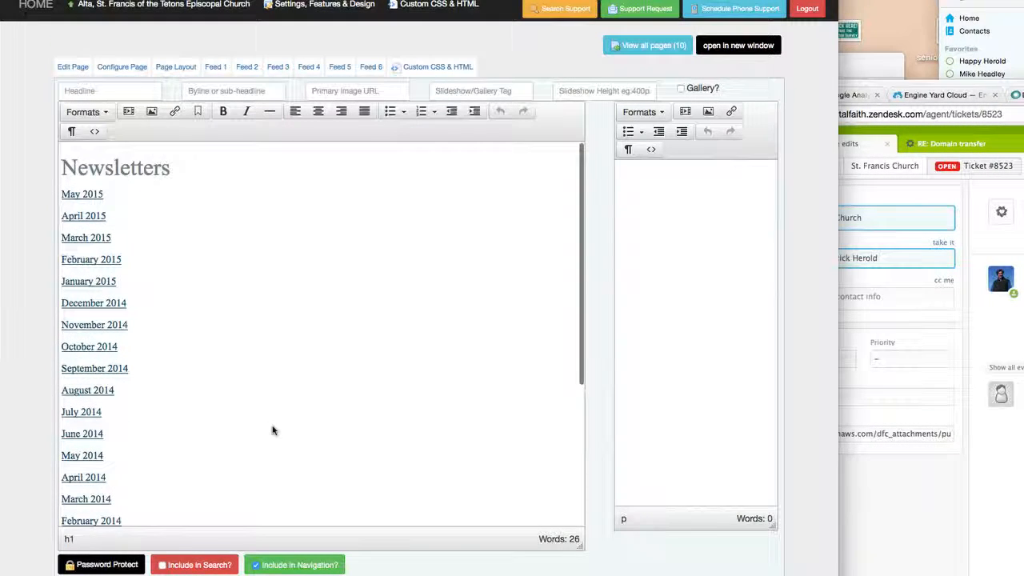
pyautogui.scroll(-5, 272, 429)
pyautogui.scroll(5, 276, 400)
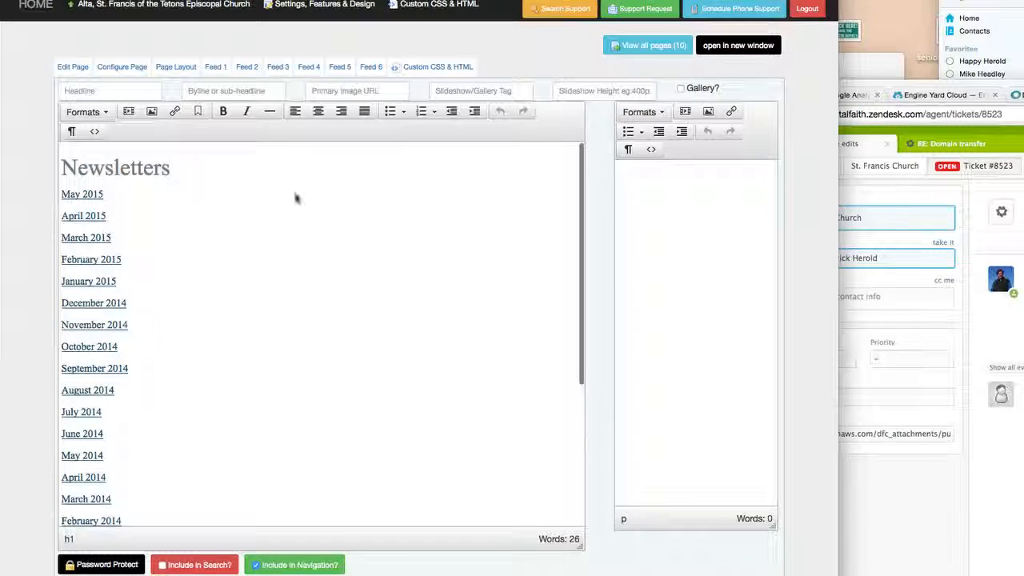
# Step: View the published Newsletters page in a new window and open its May 2015 issue
pyautogui.click(739, 45)
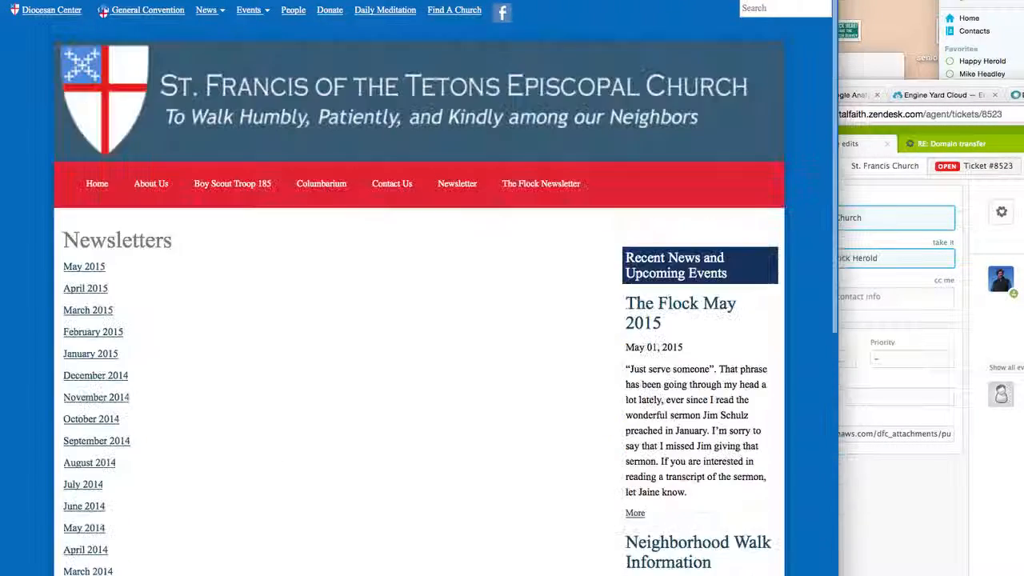
pyautogui.click(80, 267)
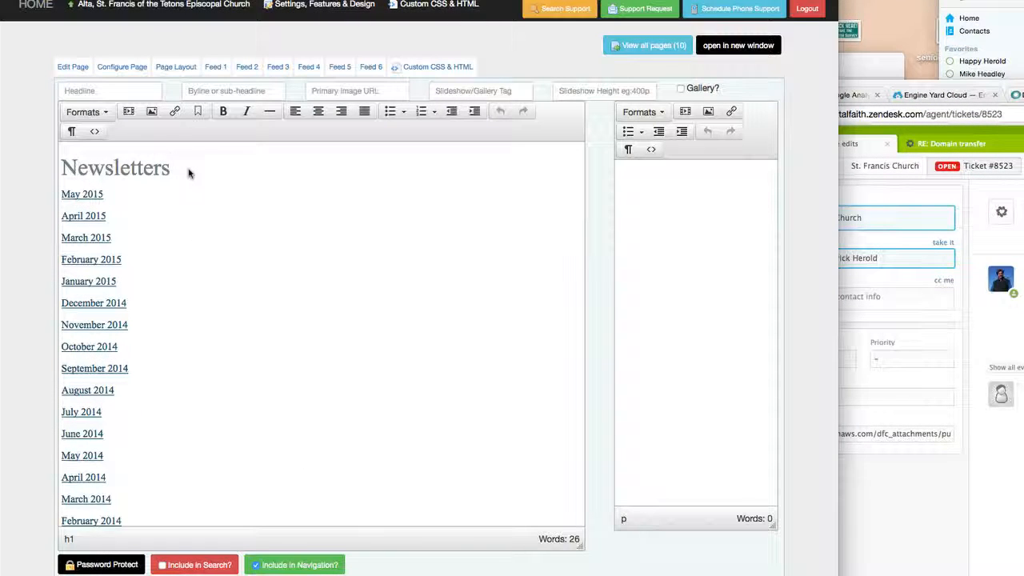
# Step: Add a "June 2015" line directly under the Newsletters heading, above May 2015
pyautogui.press('Return')
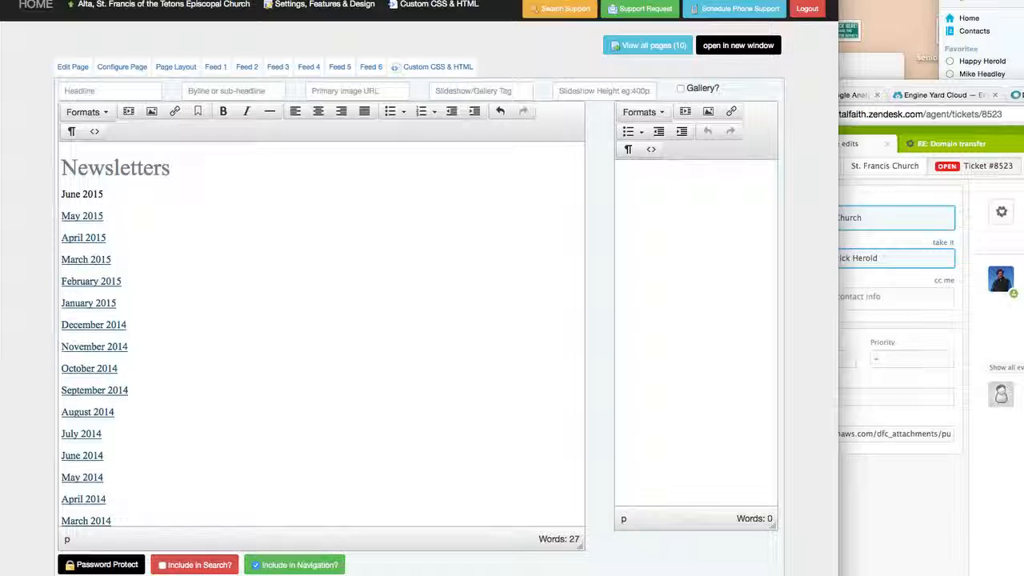
pyautogui.moveTo(124, 197); pyautogui.dragTo(34, 194)
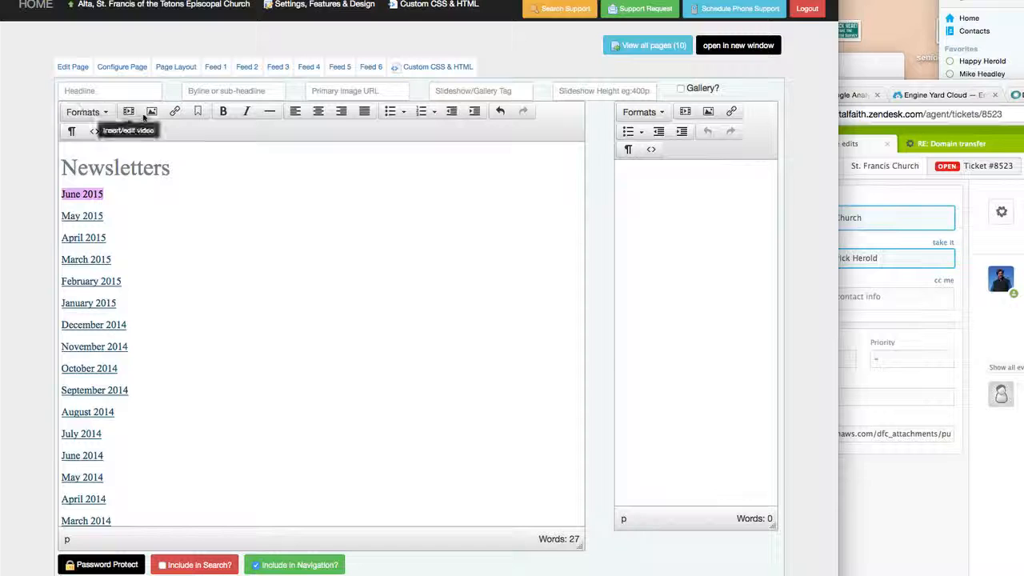
pyautogui.click(175, 112)
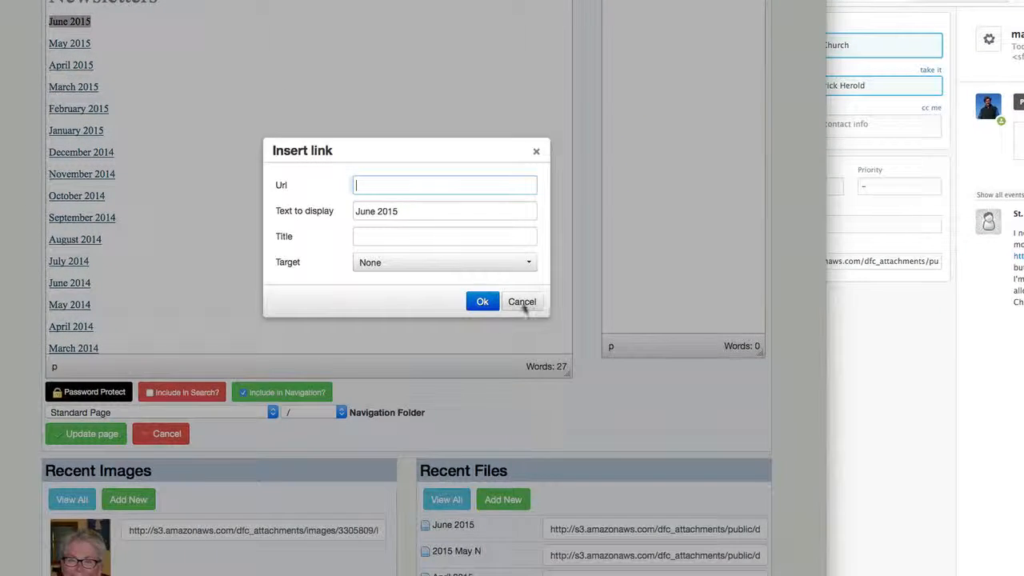
pyautogui.click(532, 475)
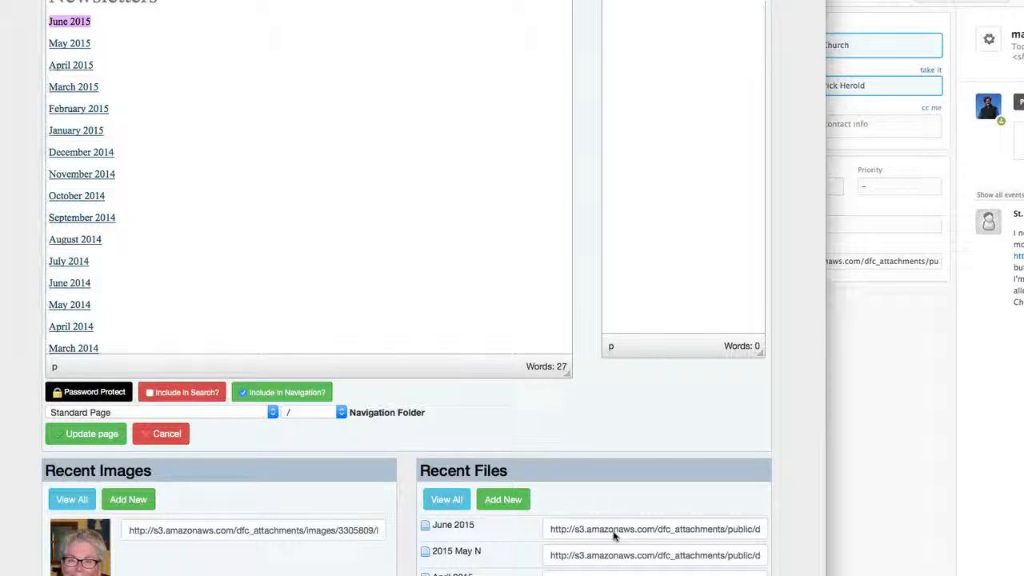
# Step: Link the "June 2015" line to the uploaded June_2015.pdf with the target New window, and save the page
pyautogui.click(616, 530)
pyautogui.click(212, 74)
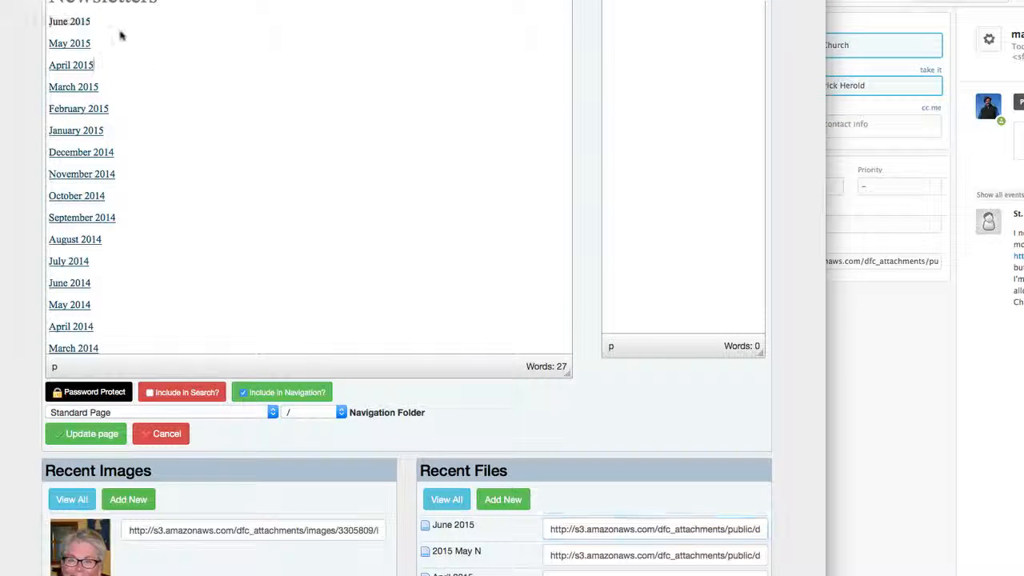
pyautogui.moveTo(94, 22); pyautogui.dragTo(34, 22)
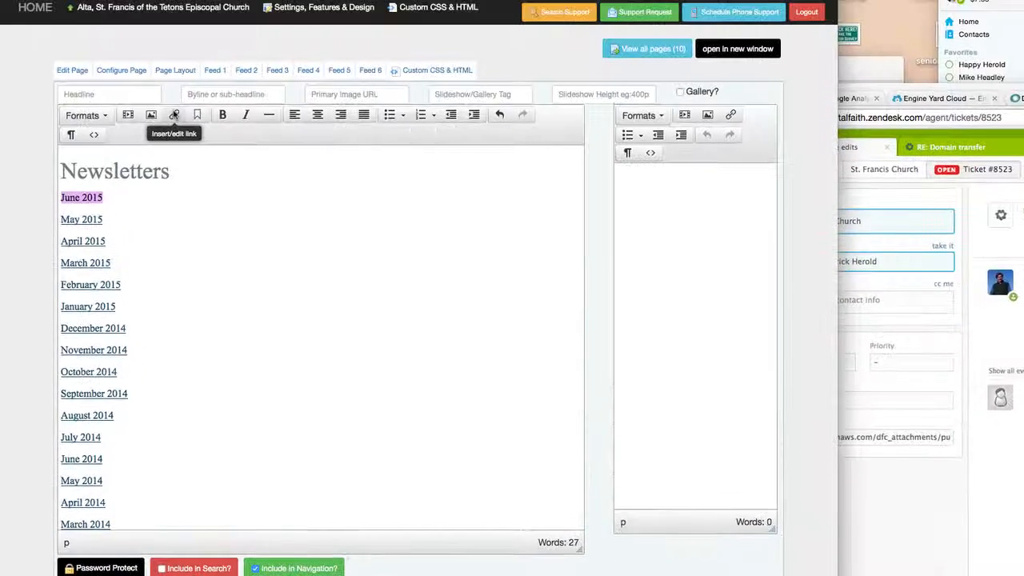
pyautogui.click(173, 114)
pyautogui.write('http://s3.amazonaws.com/dfc_attachments/public/documents/3208374/June_2015.pdf')
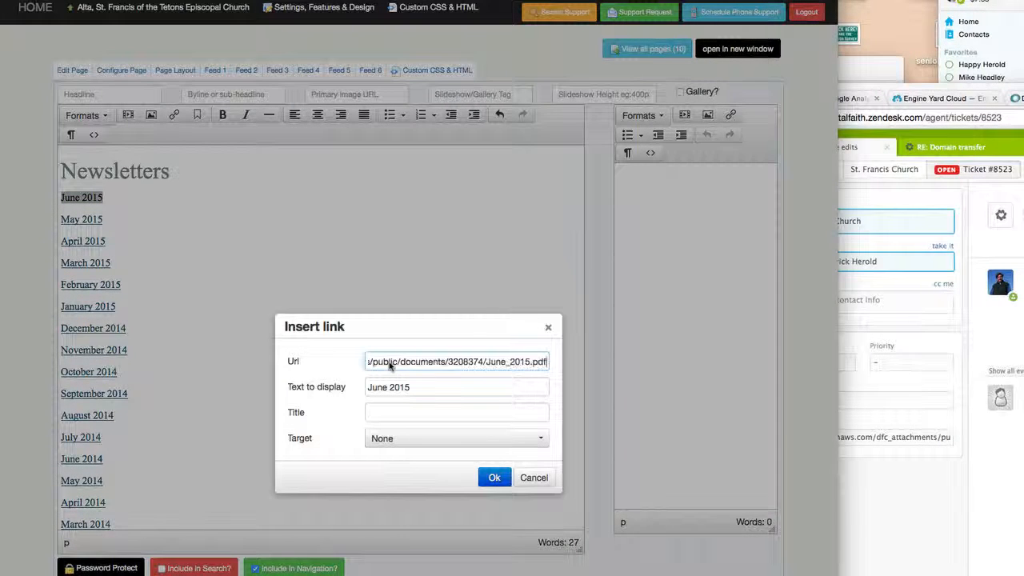
pyautogui.click(392, 440)
pyautogui.click(398, 479)
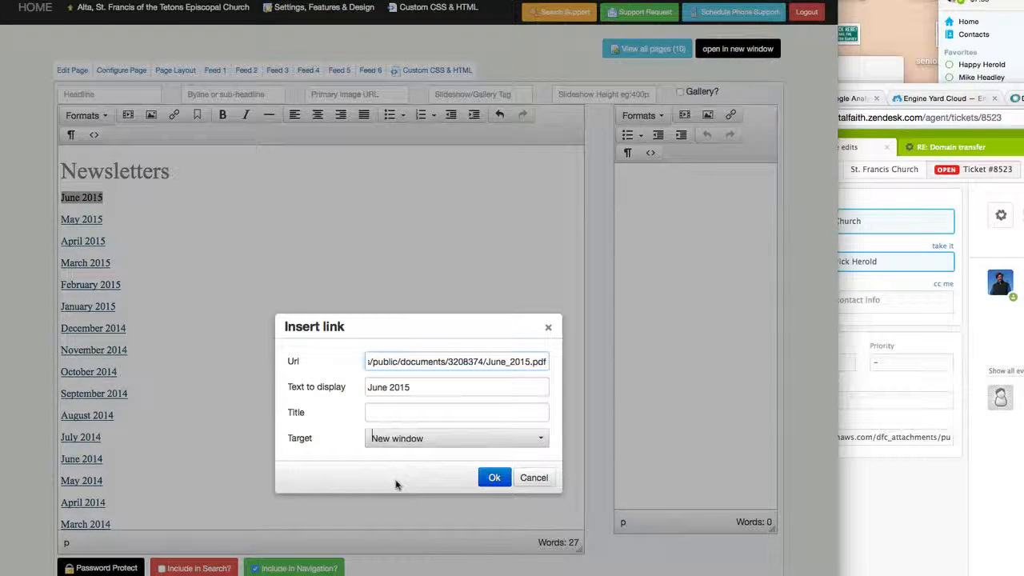
pyautogui.click(492, 477)
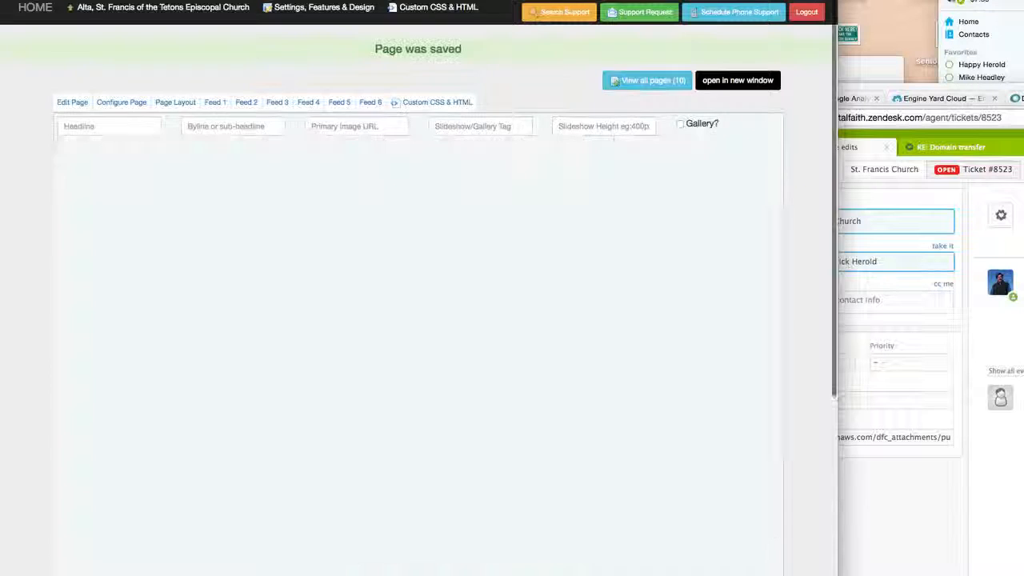
# Step: Reload the published Newsletters page and check that its June 2015 link opens the right issue
pyautogui.hotkey('ctrl', 'Tab')
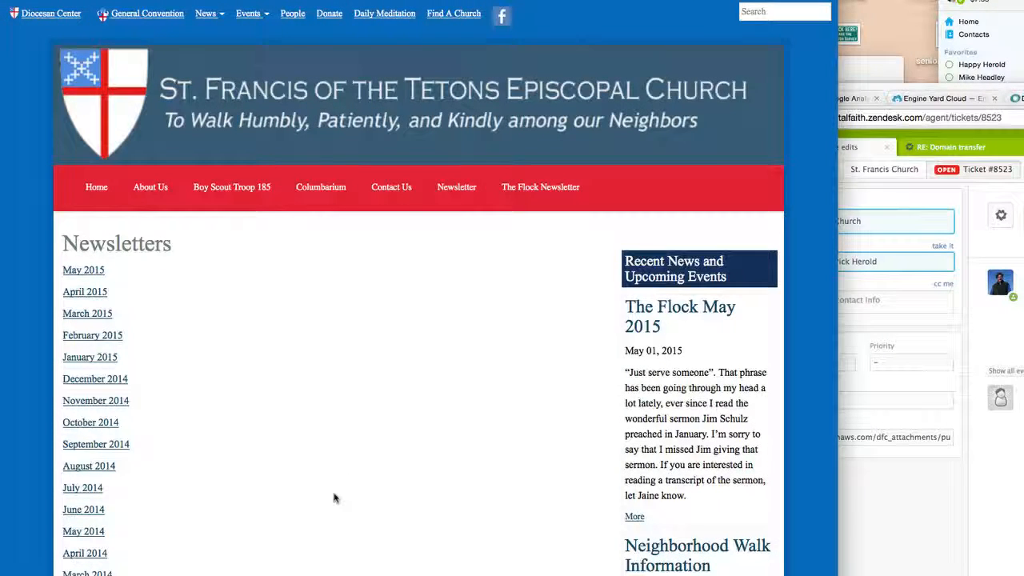
pyautogui.press('super+r')
pyautogui.click(80, 270)
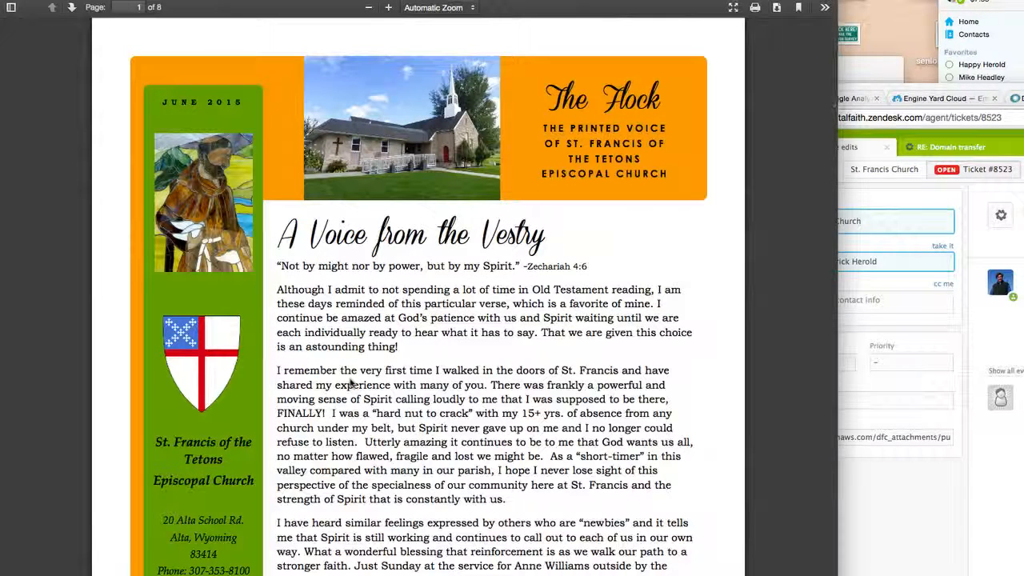
pyautogui.press('super+w')
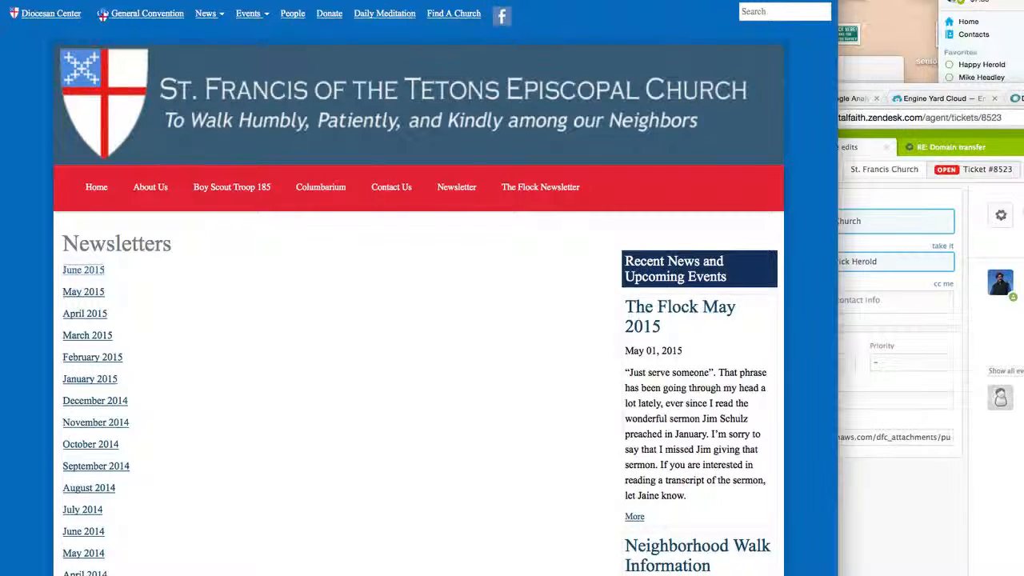
pyautogui.press('super+w')
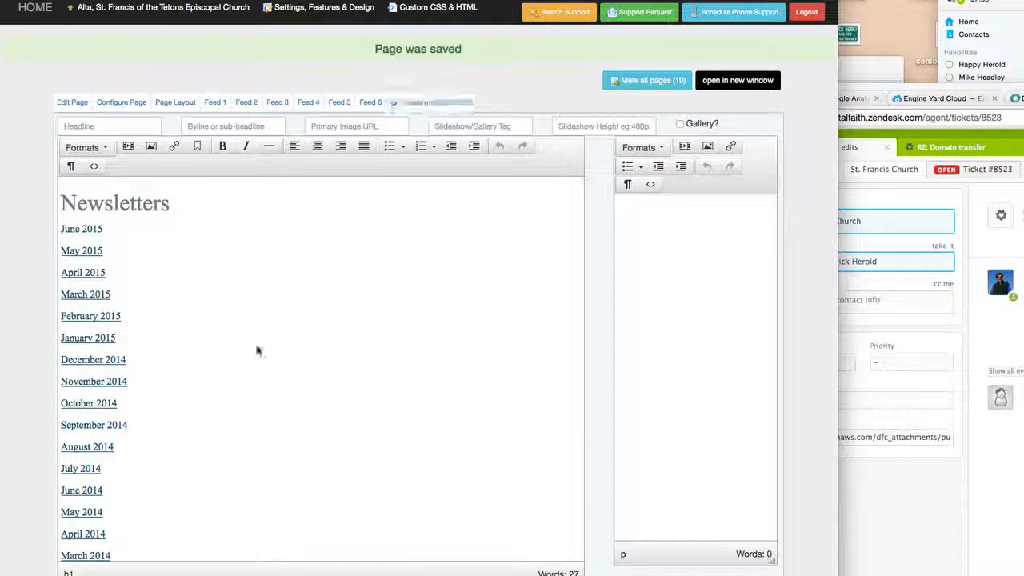
# Step: Open The Flock Newsletter publication from the church's organization hub and start a new article in it
pyautogui.scroll(-3, 232, 413)
pyautogui.scroll(3, 232, 416)
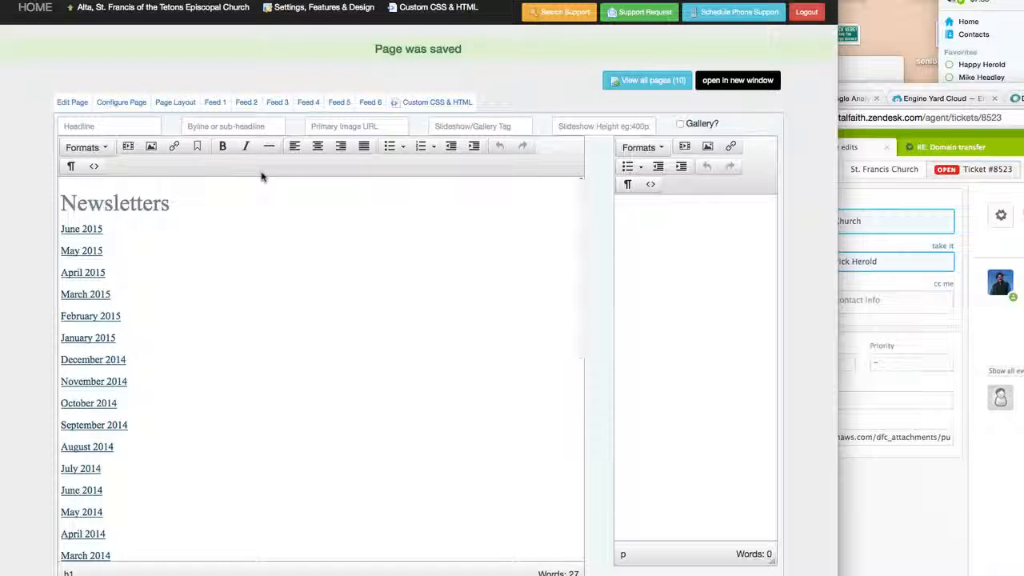
pyautogui.click(164, 7)
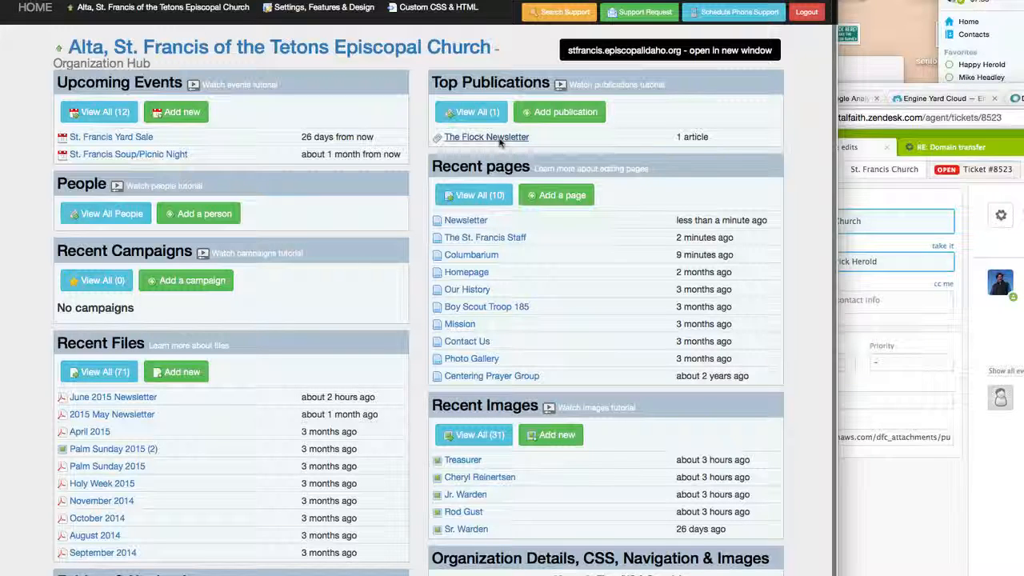
pyautogui.click(500, 140)
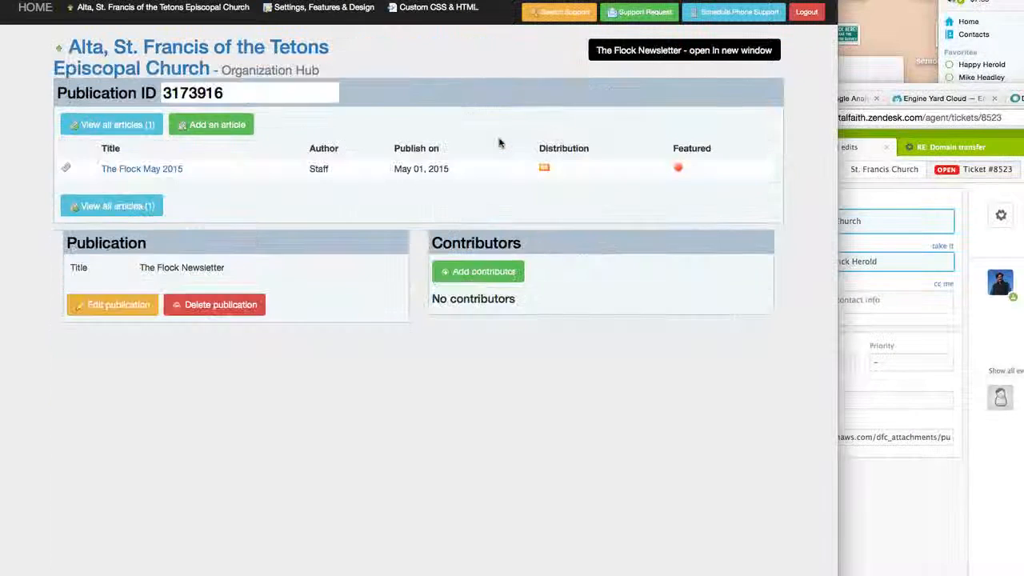
pyautogui.click(212, 126)
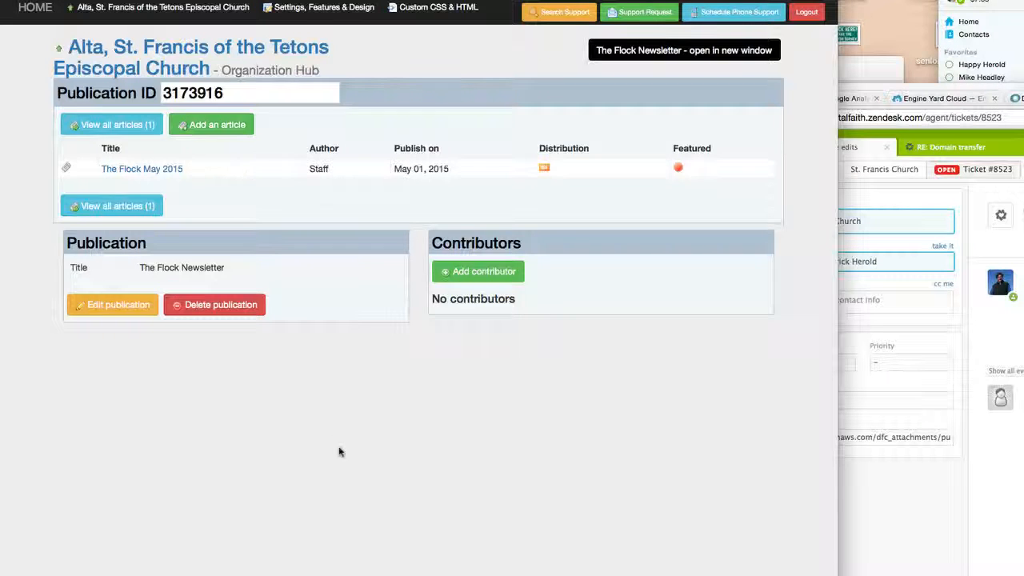
# Step: Title the article "June 2015", set its publish date to 6/1/2015 and its author to Staff
pyautogui.click(160, 84)
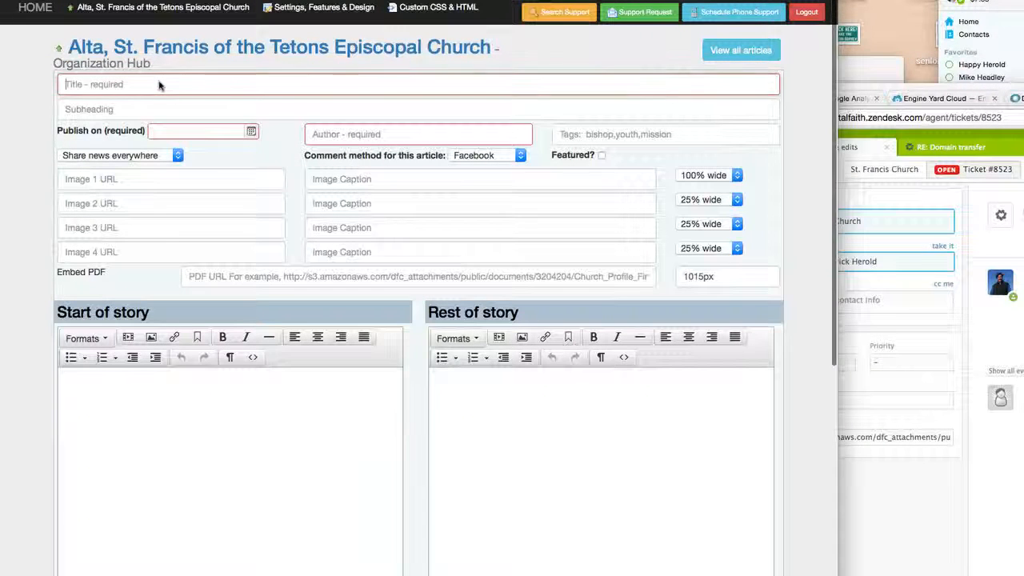
pyautogui.write('Jun ')
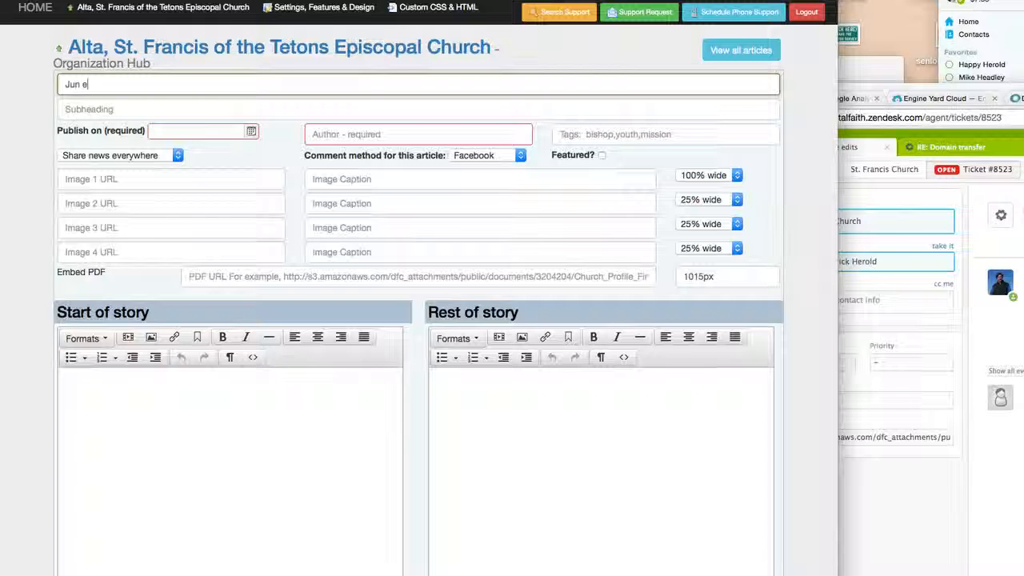
pyautogui.write('e')
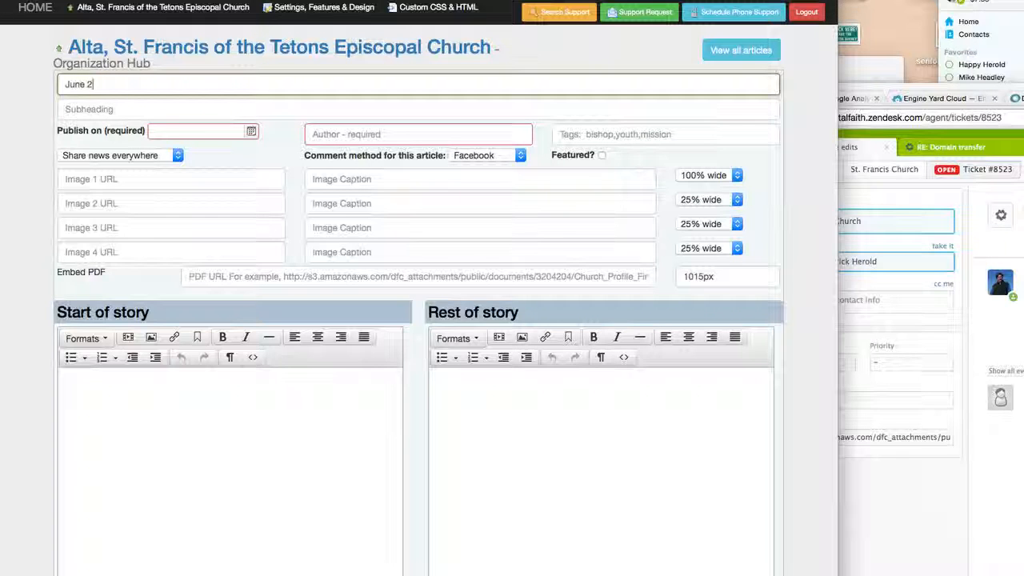
pyautogui.click(251, 131)
pyautogui.click(176, 189)
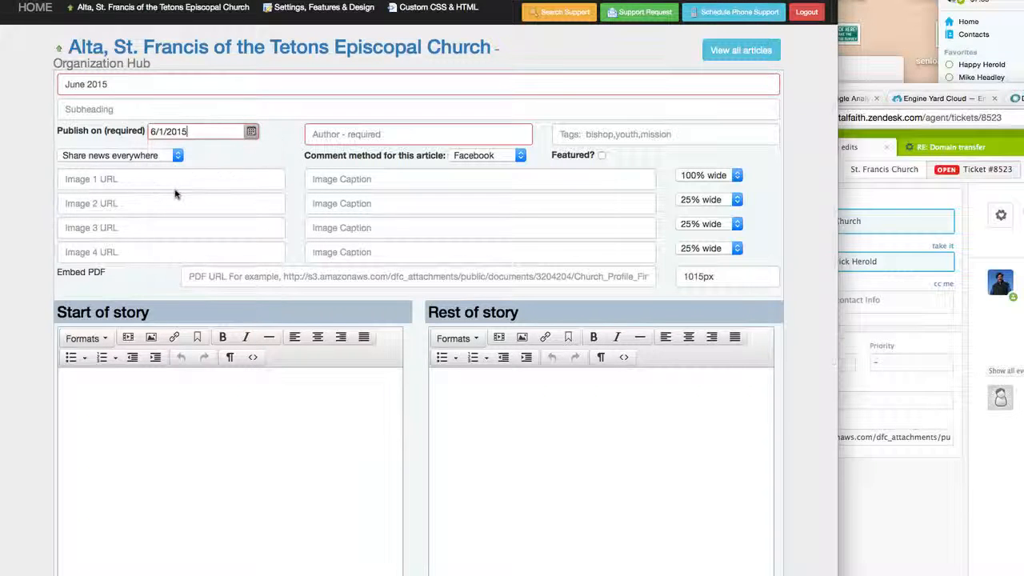
pyautogui.click(335, 134)
pyautogui.write('St')
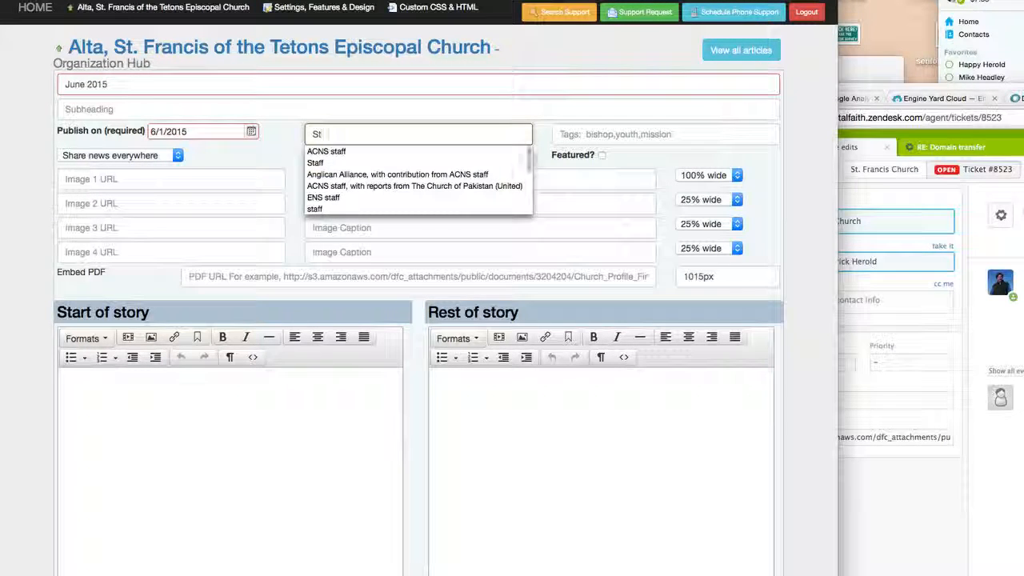
pyautogui.write('aff')
pyautogui.click(327, 377)
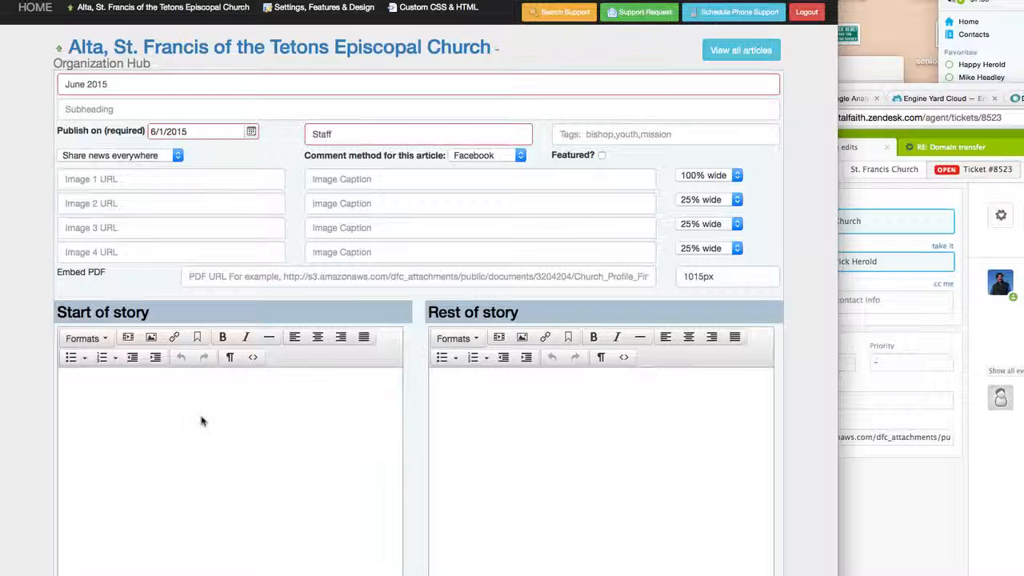
pyautogui.scroll(-3, 201, 421)
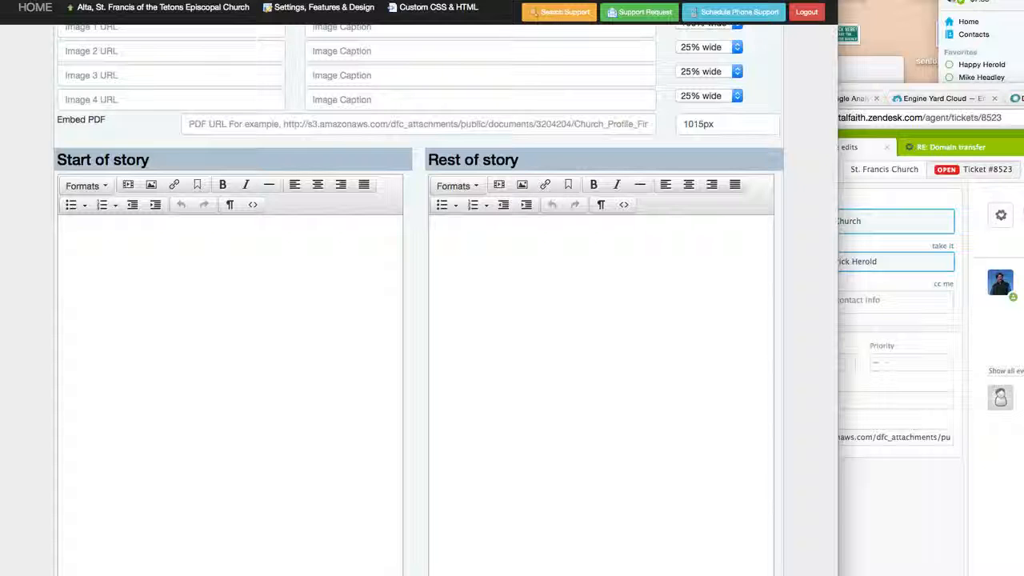
pyautogui.scroll(3, 421, 533)
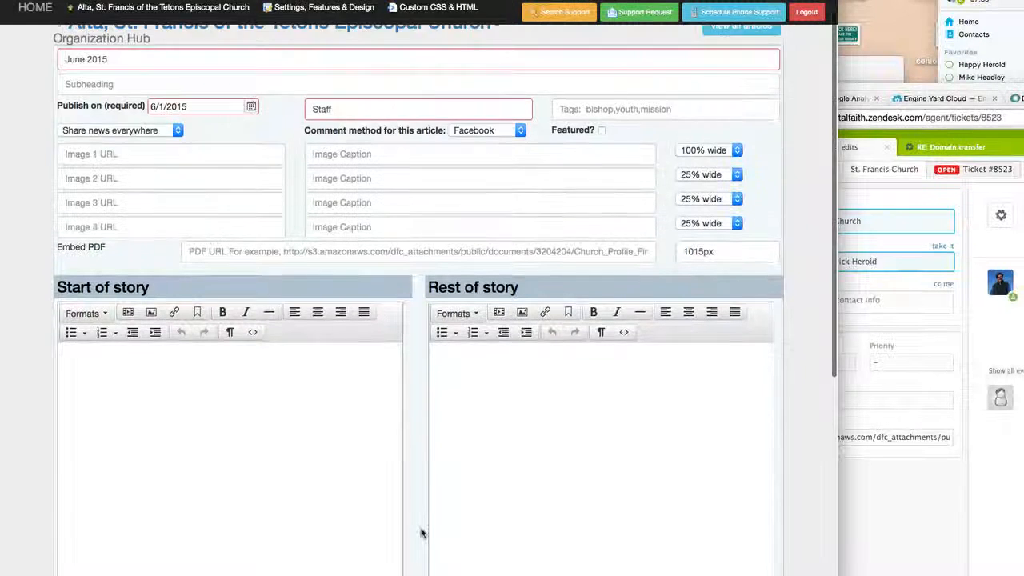
pyautogui.click(200, 275)
pyautogui.write('http://s3.amazonaws.com/dfc_attachments/public/documents/3208374/June_2015.pdf')
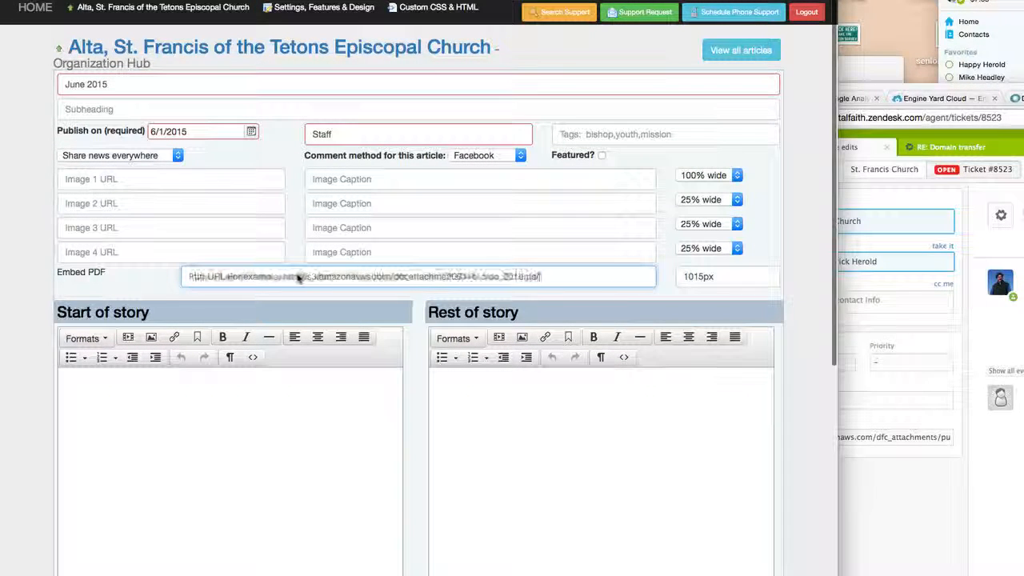
# Step: Copy the Zechariah quote and first paragraph from the June 2015 issue into the source code of the article's Start of story
pyautogui.click(421, 1)
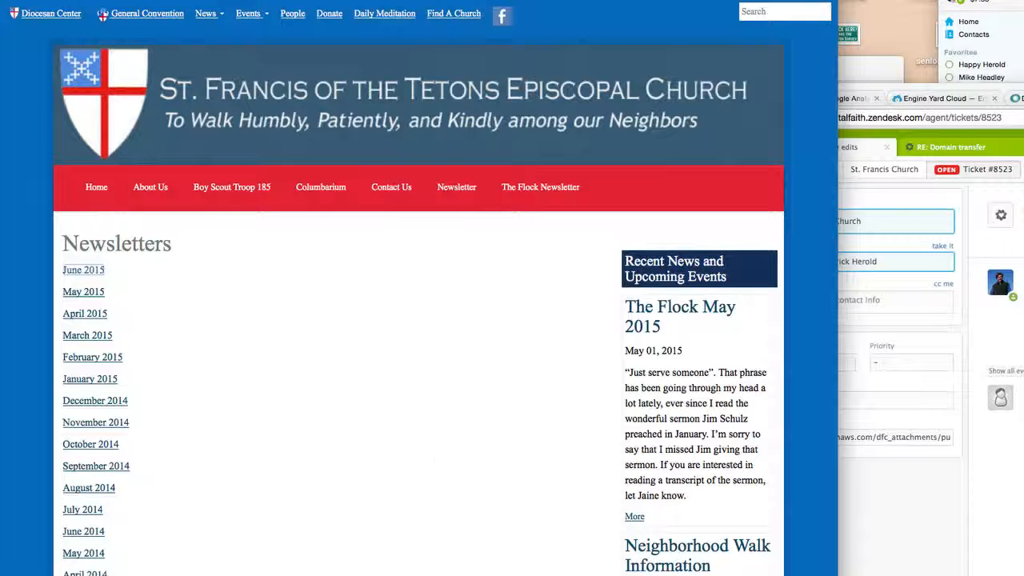
pyautogui.click(84, 269)
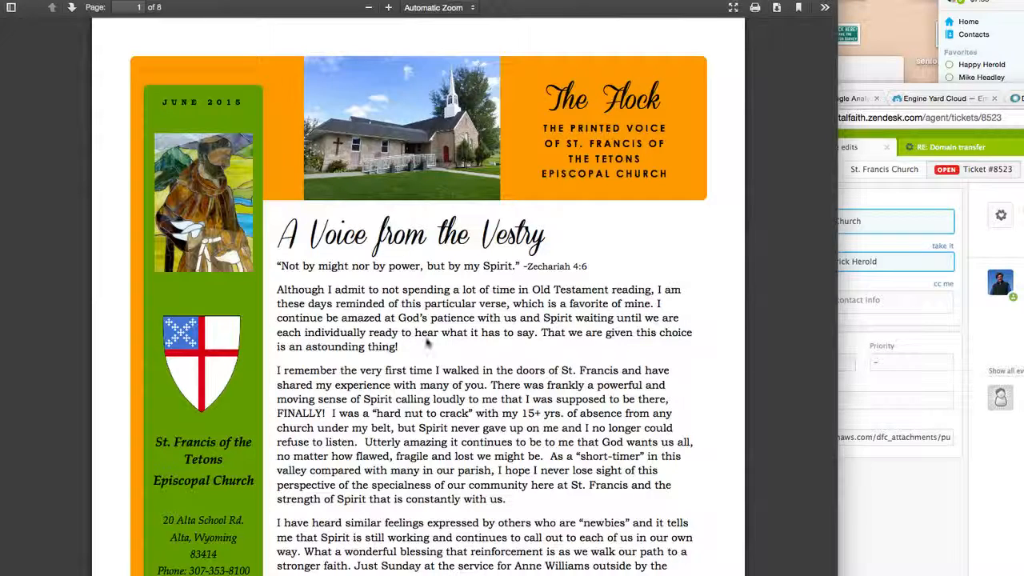
pyautogui.moveTo(399, 341); pyautogui.dragTo(335, 300)
pyautogui.click(408, 340)
pyautogui.moveTo(397, 346); pyautogui.dragTo(280, 270)
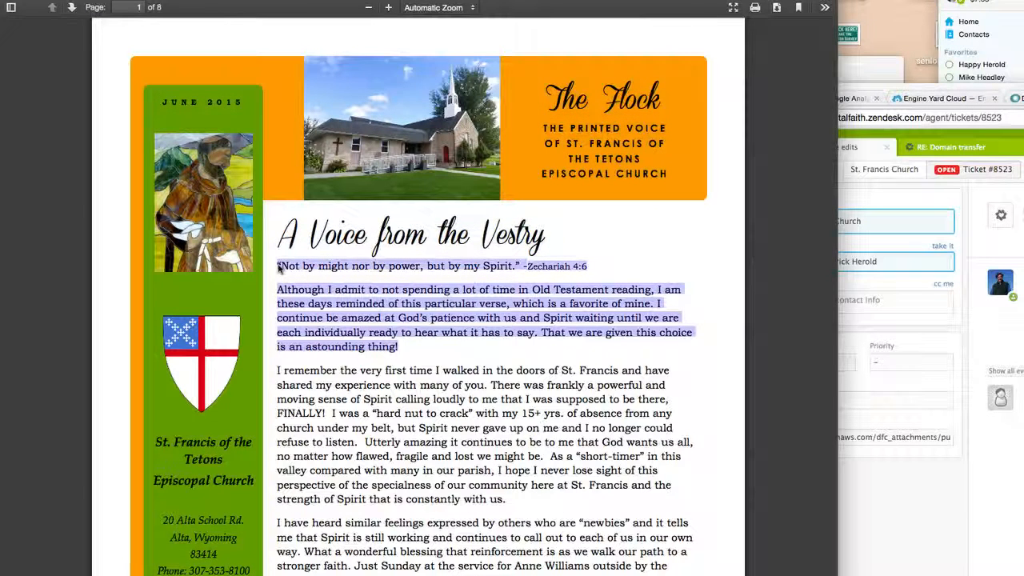
pyautogui.click(243, 1)
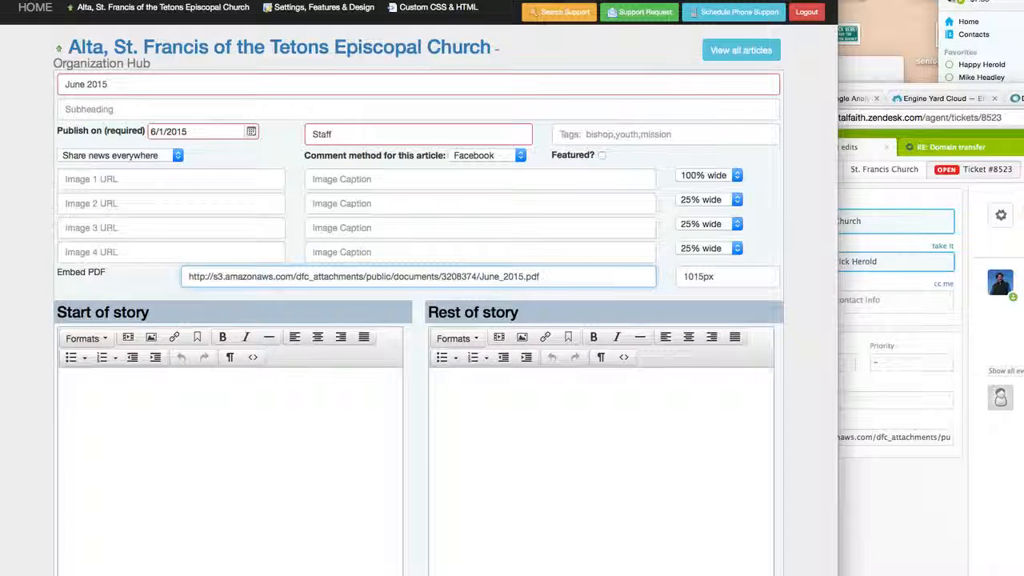
pyautogui.click(252, 358)
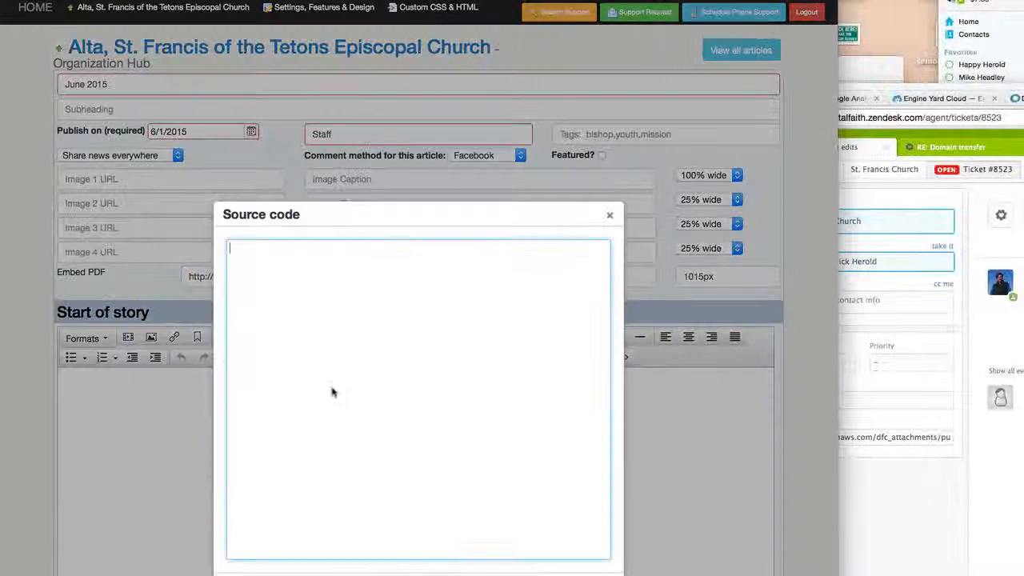
pyautogui.write('"Not by might nor by power, but by my Spirit." - Zechariah 4:6 Although I admit to not spending a lot of time in Old Testament reading, I am these days reminded of this particular verse, which is a favorite of mine. I continue be amazed at God’s patience with us and Spirit waiting until we are each individually ready to hear what it has to say. That we are given this choice is an astounding thing!')
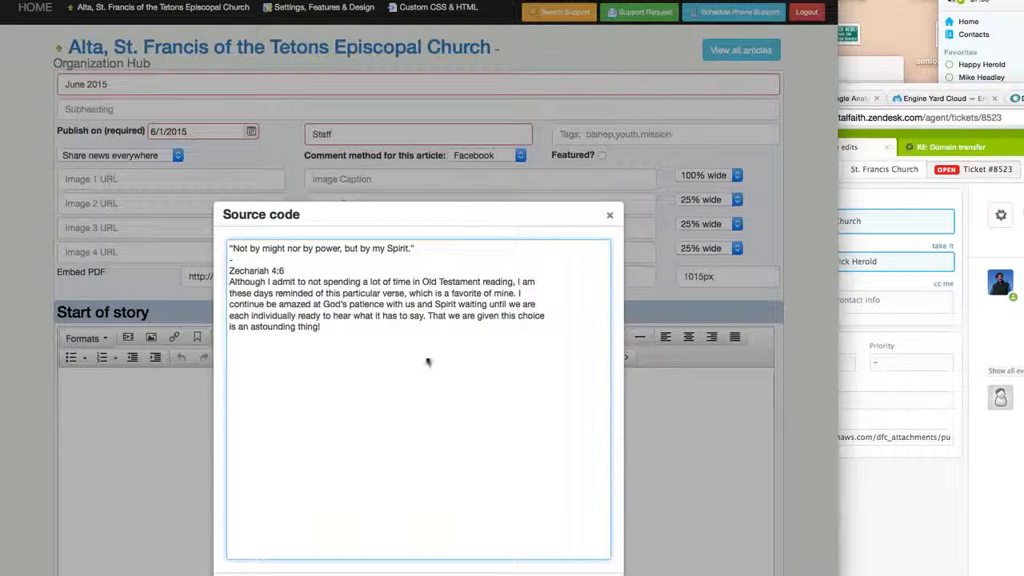
# Step: Delete the stray dash line above "Zechariah 4:6" and join that reference to the following paragraph with " - "
pyautogui.moveTo(241, 258); pyautogui.dragTo(201, 258)
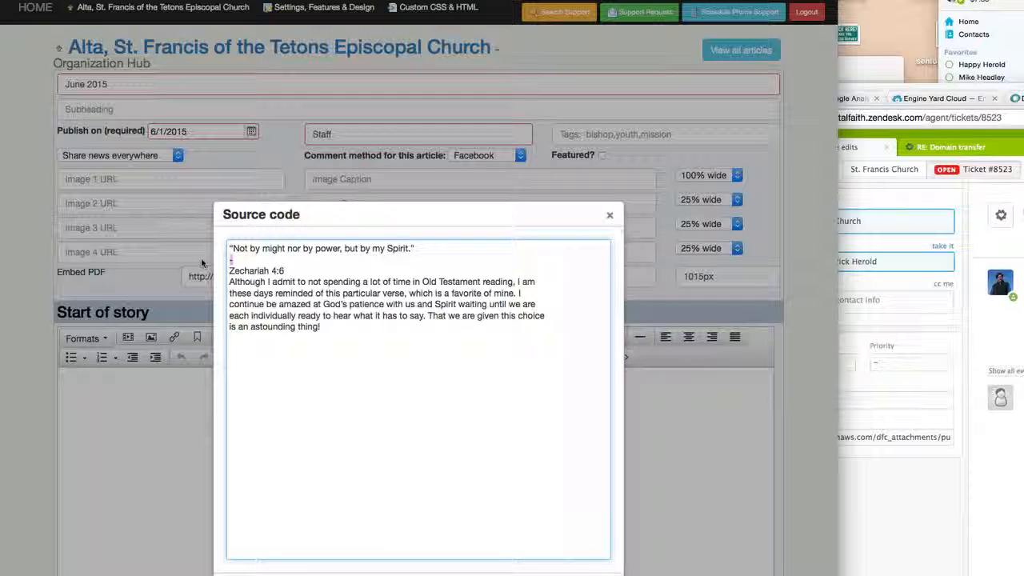
pyautogui.press('Delete')
pyautogui.press('Delete')
pyautogui.press('Down')
pyautogui.press('BackSpace')
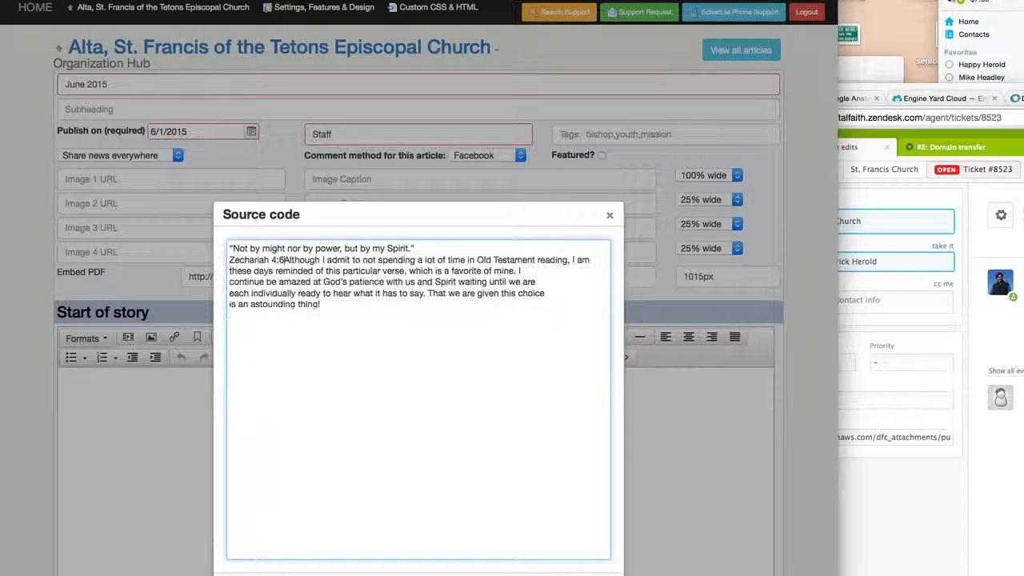
pyautogui.write('-')
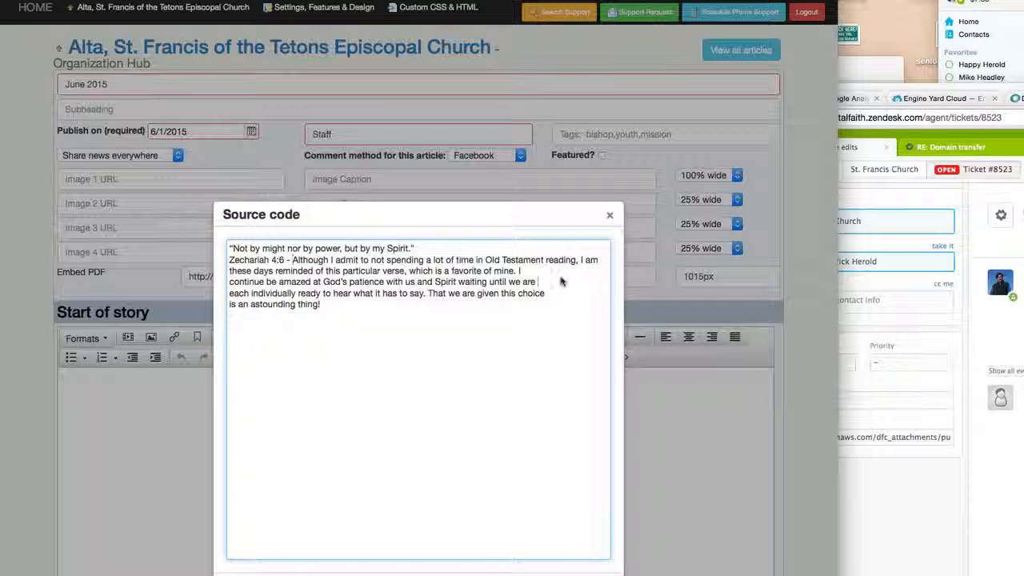
# Step: Remove the remaining line breaks within the paragraph beginning "Although I admit" so it runs continuously
pyautogui.press('Delete')
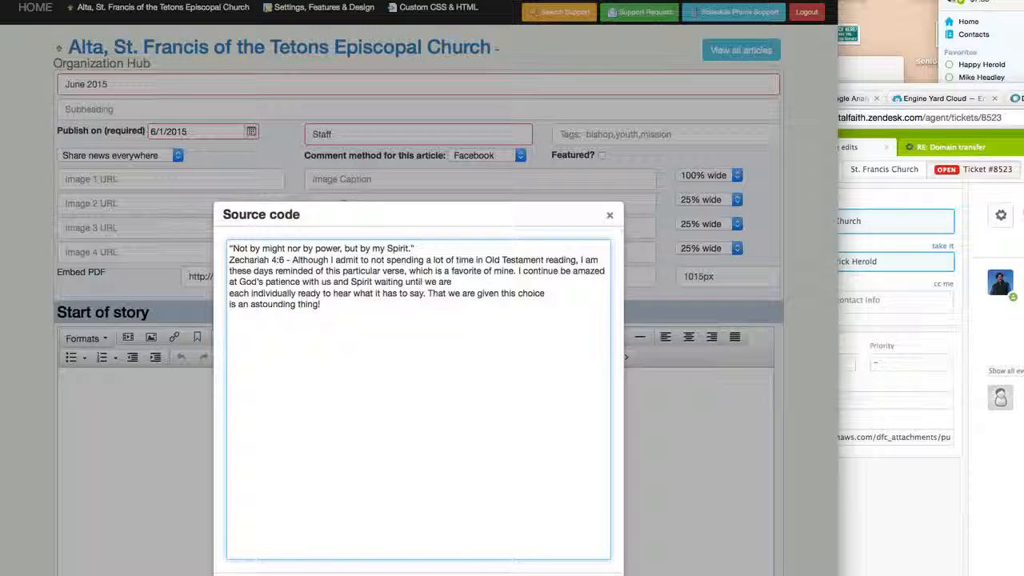
pyautogui.press('Down')
pyautogui.press('Delete')
pyautogui.press('Down')
pyautogui.press('Delete')
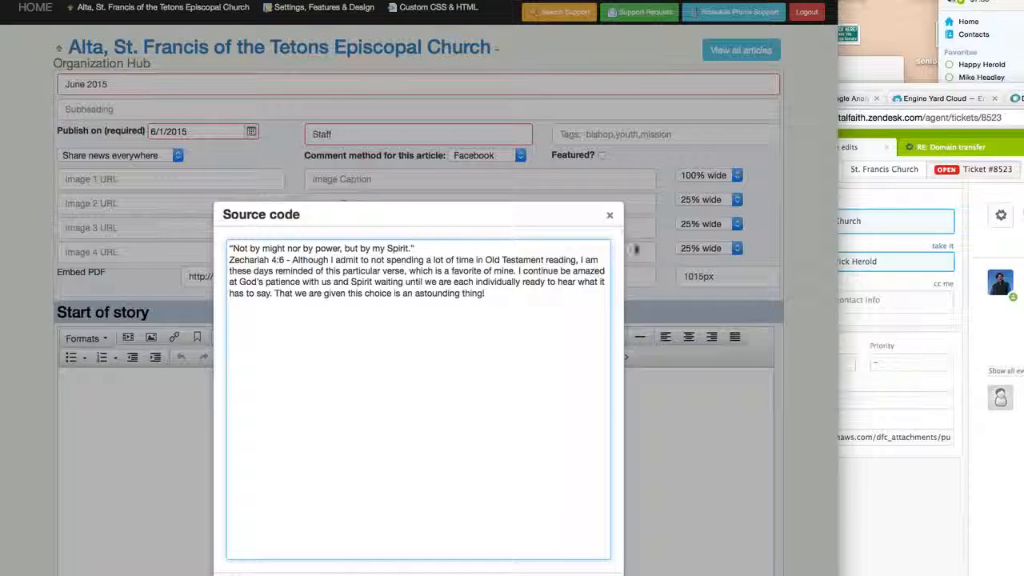
# Step: Apply the cleaned source code to the Start of story and save the June 2015 article
pyautogui.click(599, 260)
pyautogui.click(547, 575)
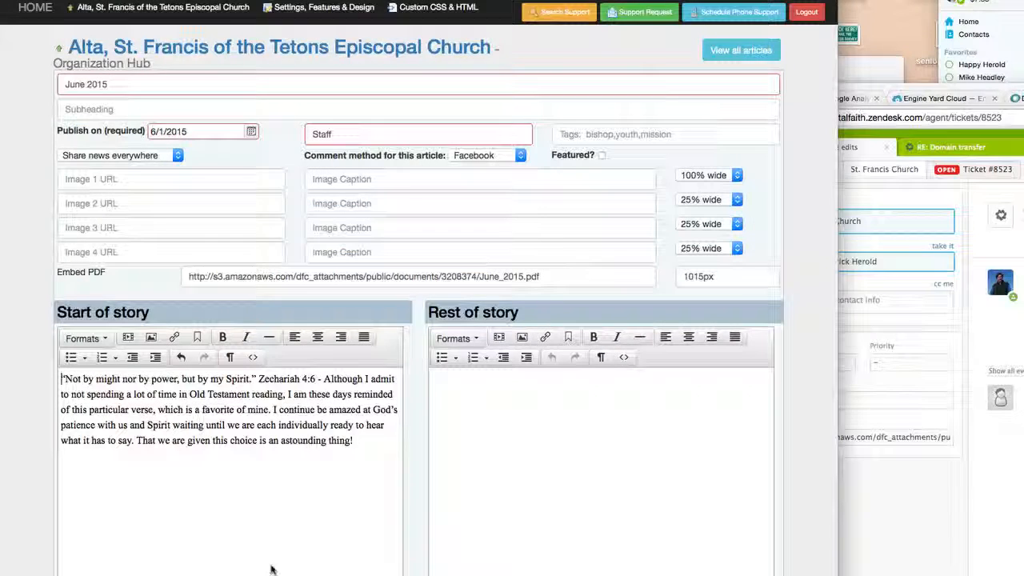
pyautogui.scroll(-3, 416, 320)
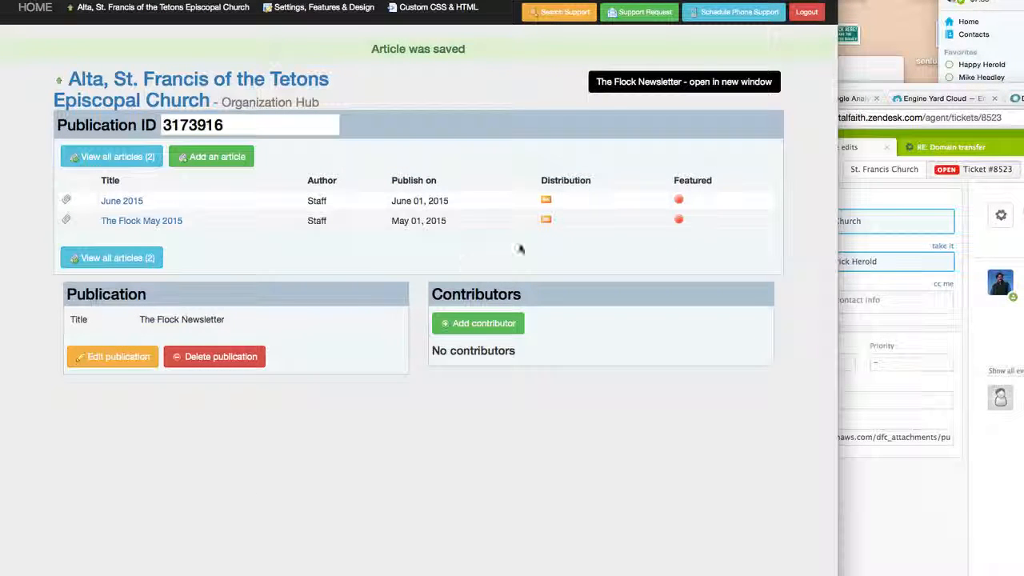
# Step: Open the public page of The Flock Newsletter and check the June 2015 entry against the May 2015 one
pyautogui.click(622, 83)
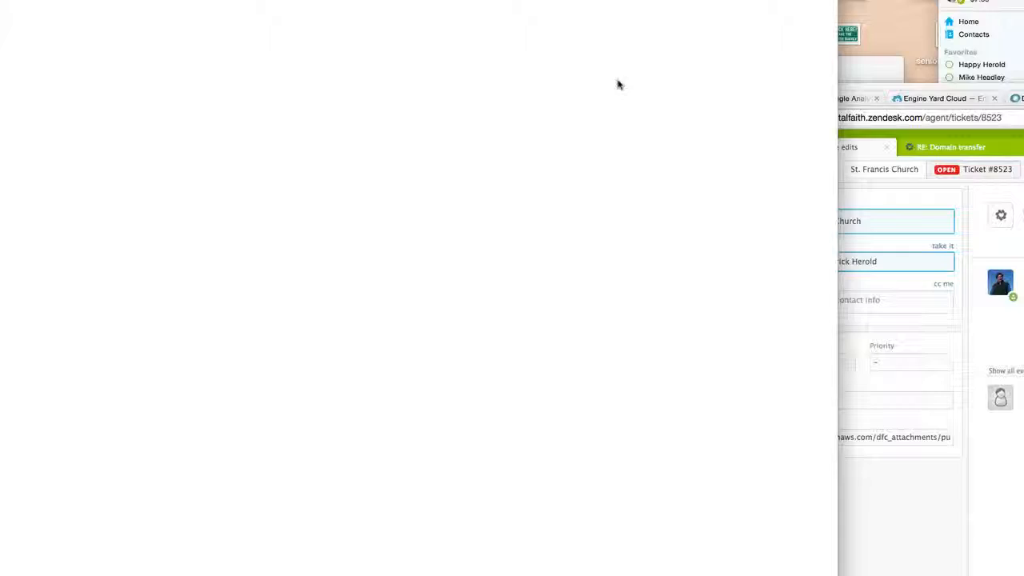
pyautogui.scroll(-2, 439, 539)
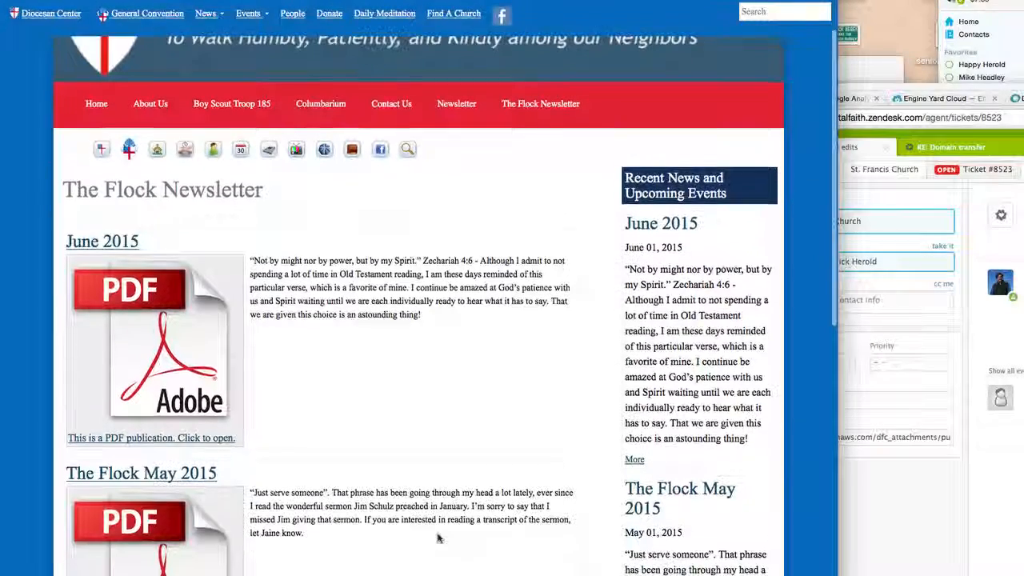
pyautogui.scroll(-4, 438, 538)
pyautogui.scroll(5, 439, 538)
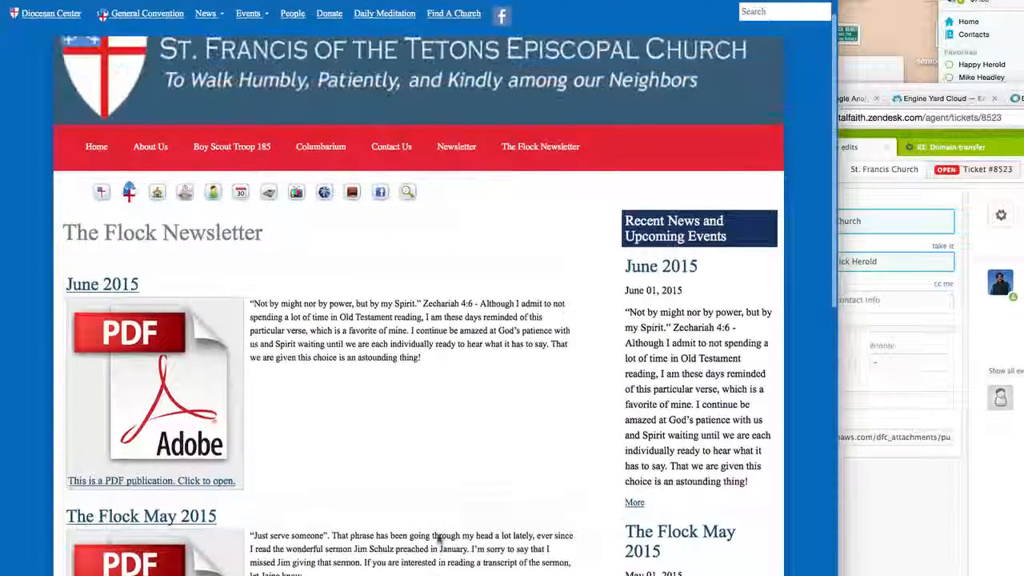
pyautogui.scroll(-1, 438, 539)
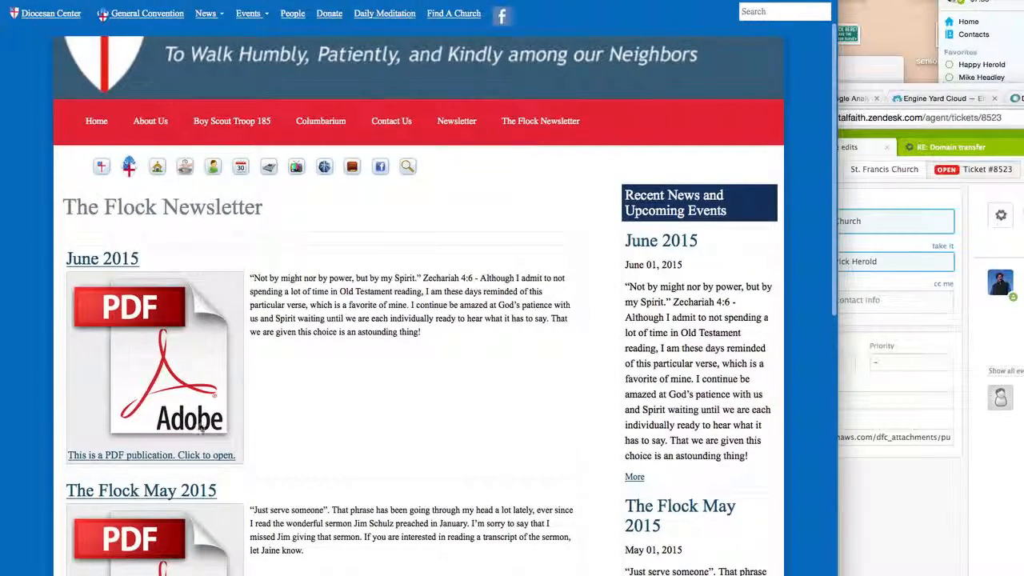
pyautogui.scroll(-3, 200, 430)
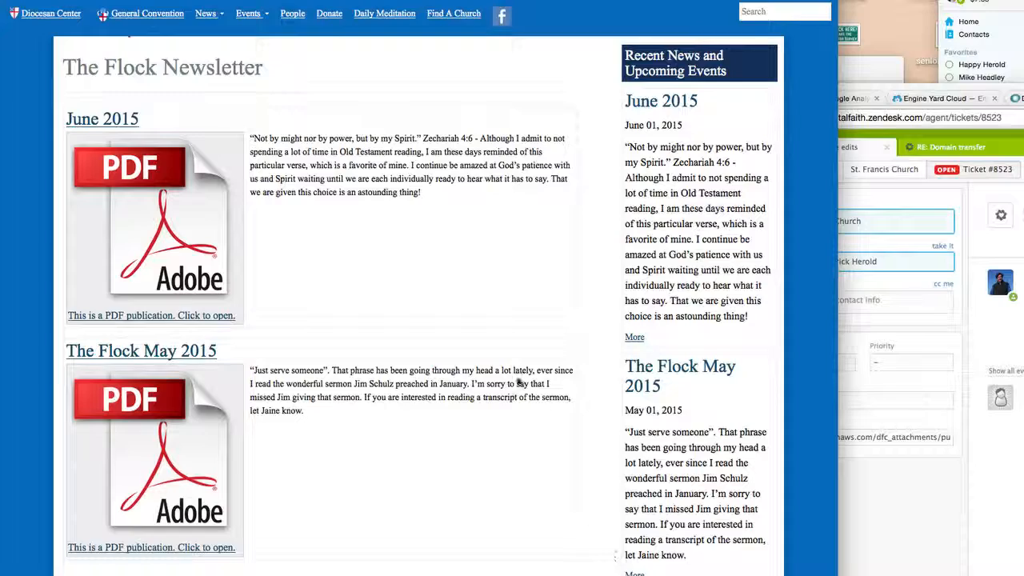
# Step: Open the news page of episcopalidaho.org in a new tab and find the June 2015 article under Around the Diocese
pyautogui.press('super+t')
pyautogui.write('episcopal')
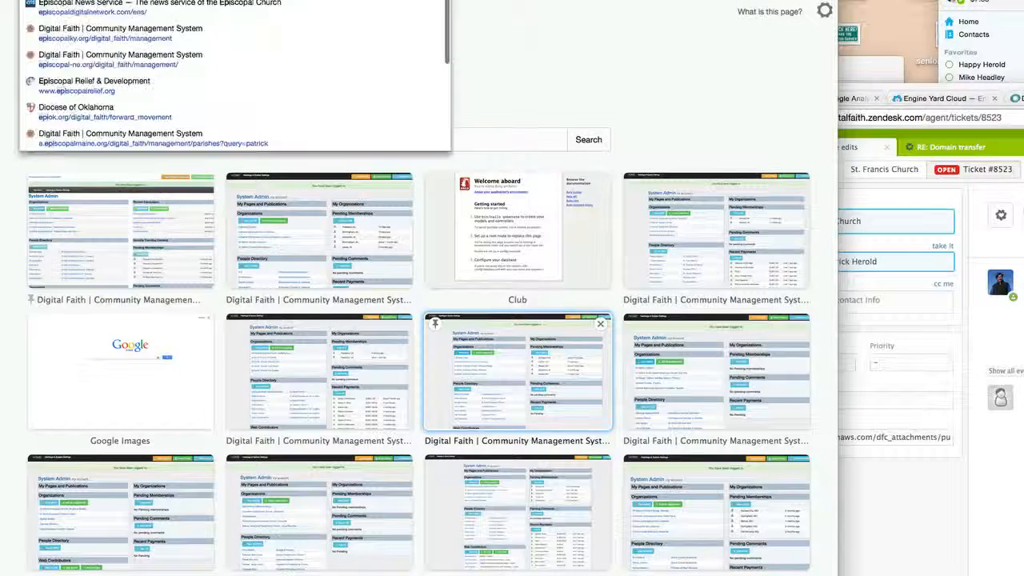
pyautogui.write('i')
pyautogui.press('Return')
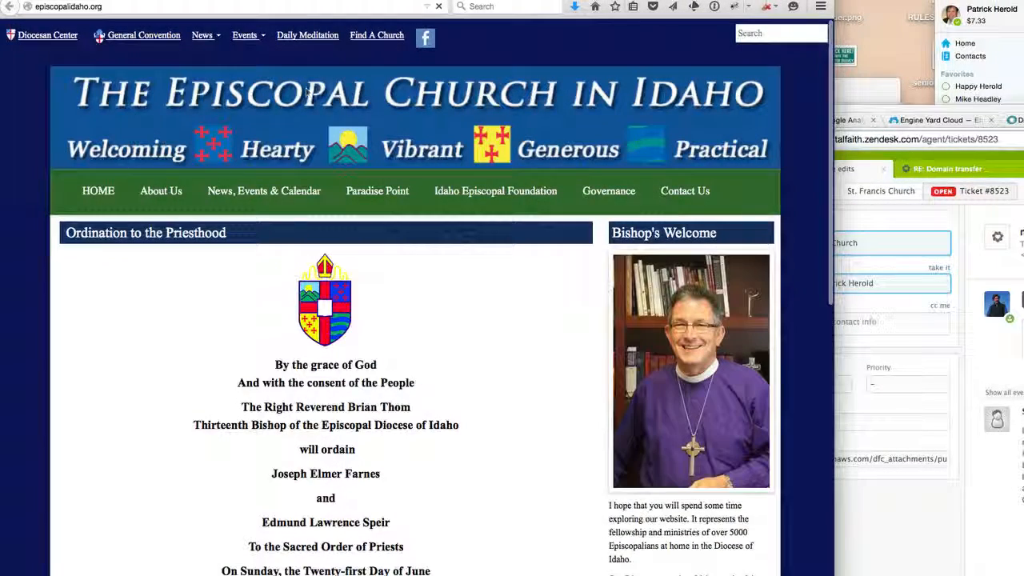
pyautogui.click(210, 59)
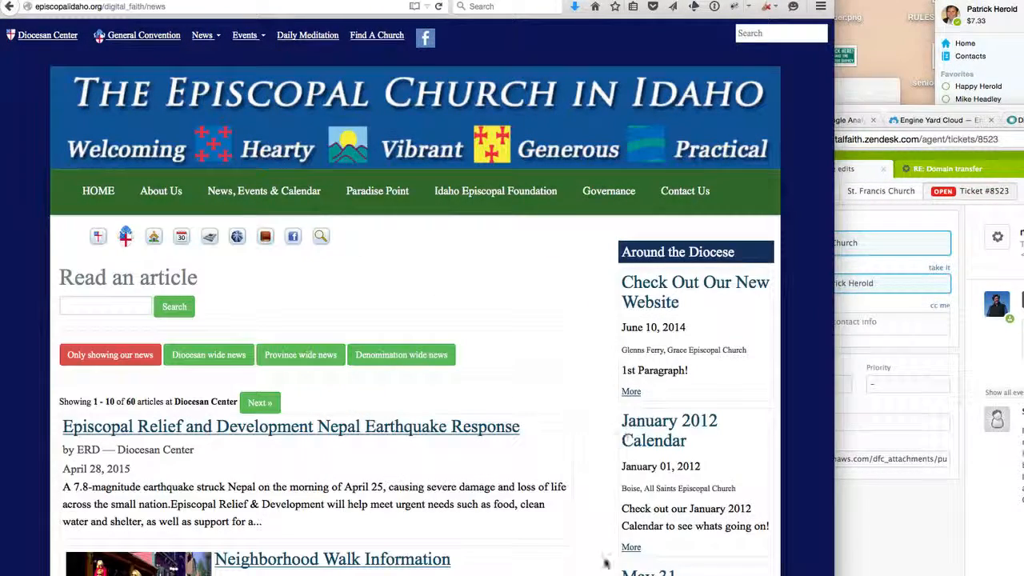
pyautogui.scroll(-5, 604, 566)
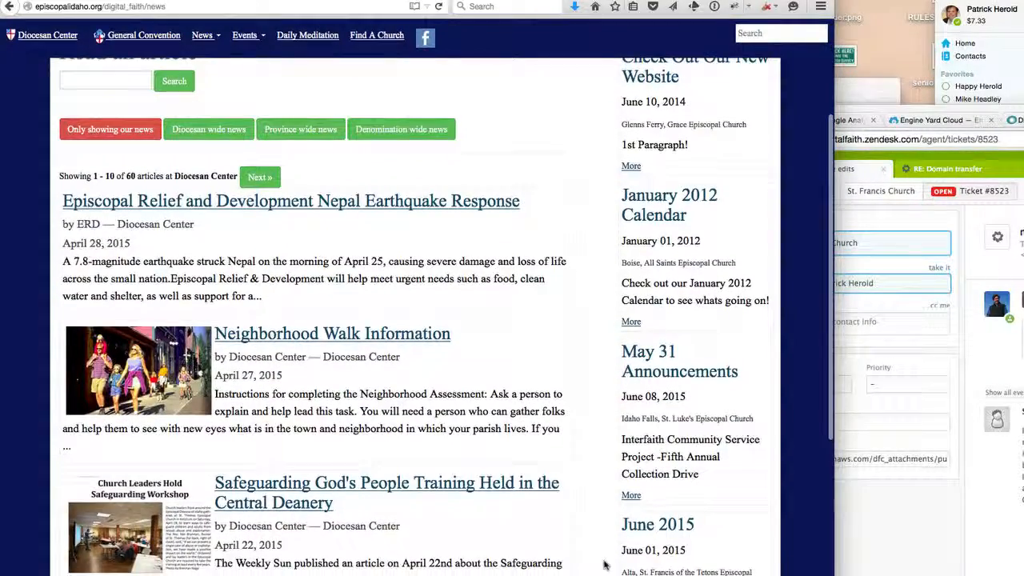
pyautogui.scroll(-3, 604, 566)
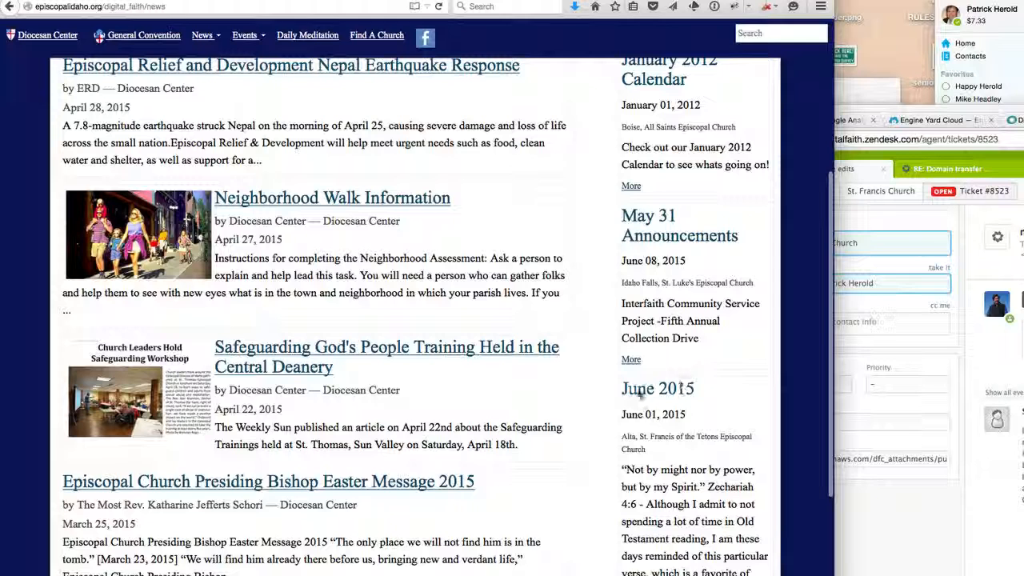
# Step: Open the June 2015 article from the diocesan news page and check its embedded PDF, including in fullscreen view
pyautogui.click(640, 392)
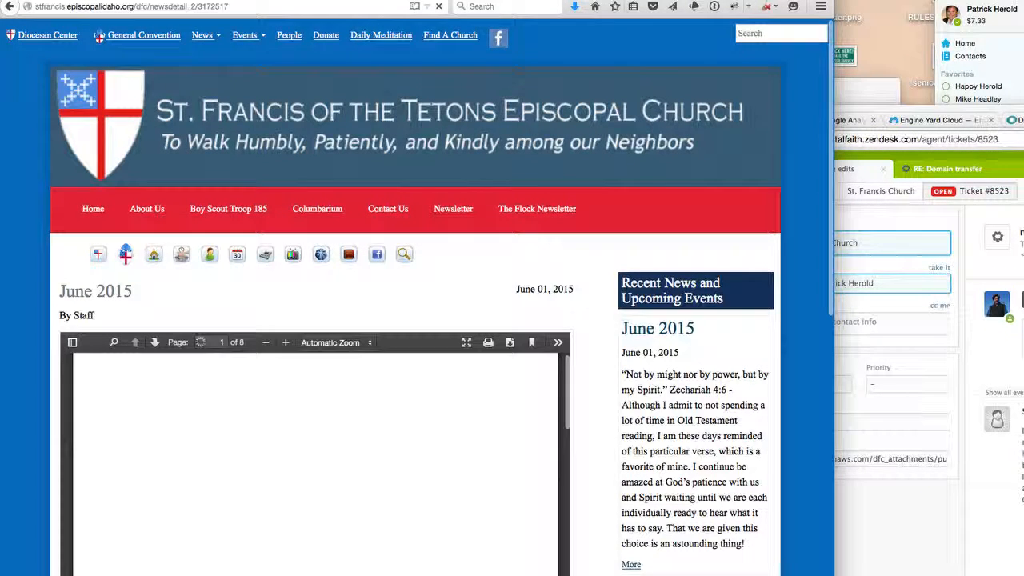
pyautogui.scroll(-3, 416, 320)
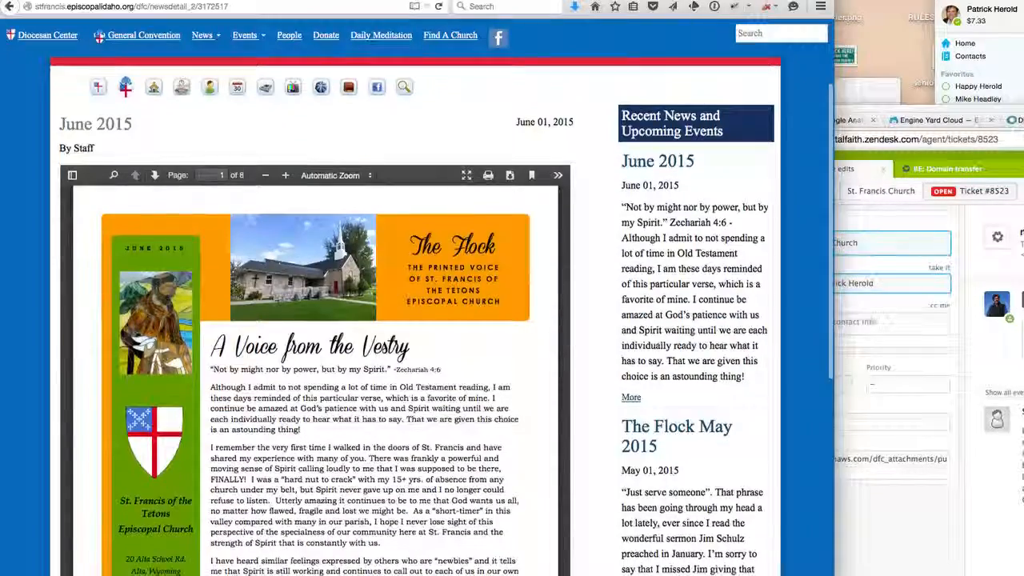
pyautogui.scroll(3, 416, 320)
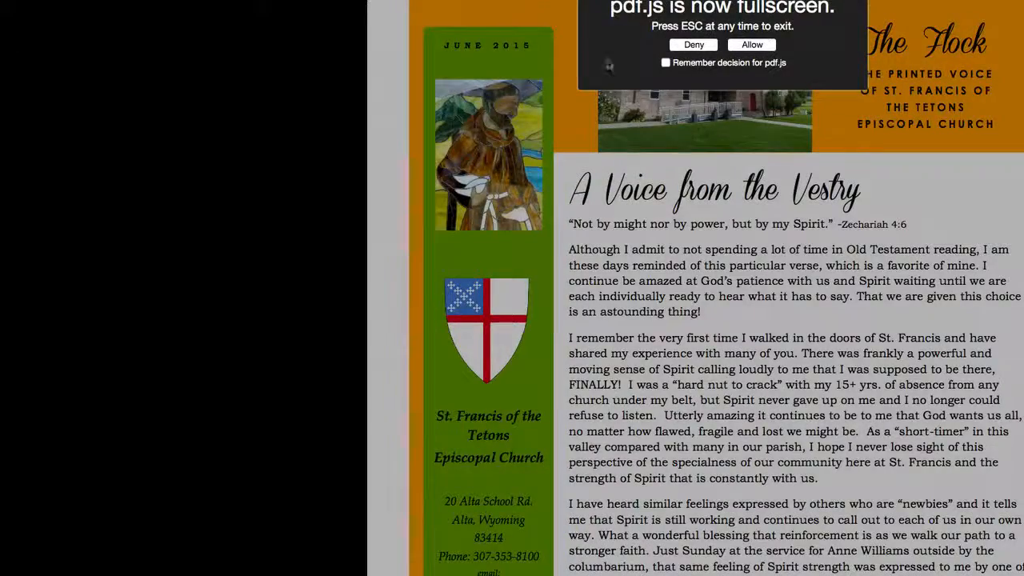
pyautogui.press('Escape')
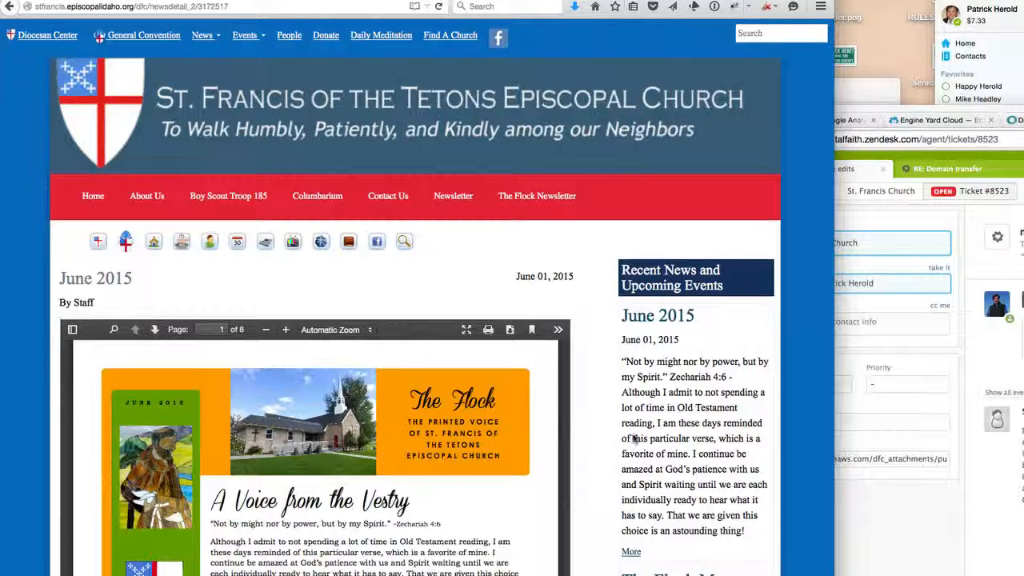
# Step: View the church site's Newsletter page, followed by The Flock Newsletter page, to compare how each presents the June 2015 issue
pyautogui.click(453, 195)
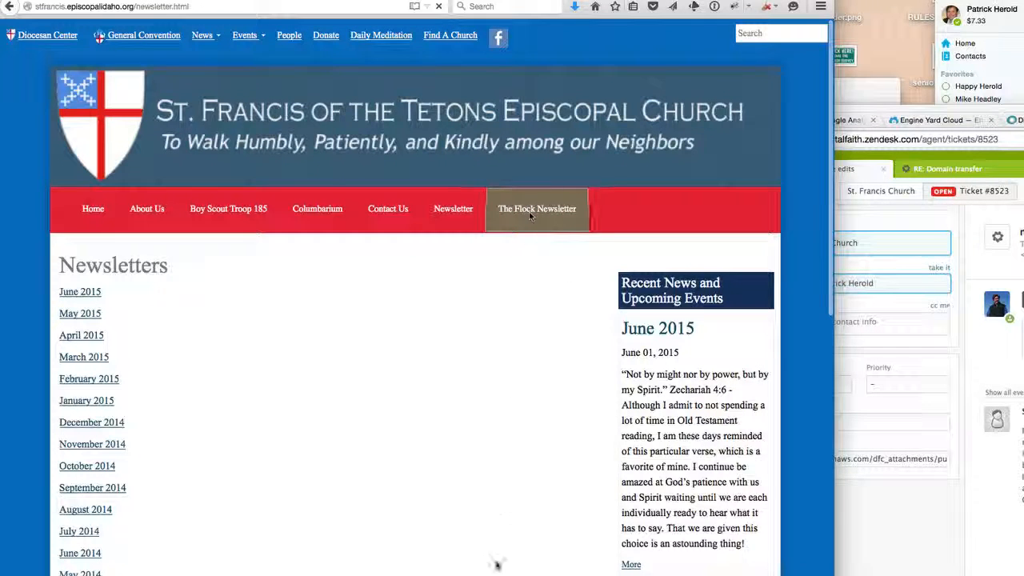
pyautogui.click(529, 209)
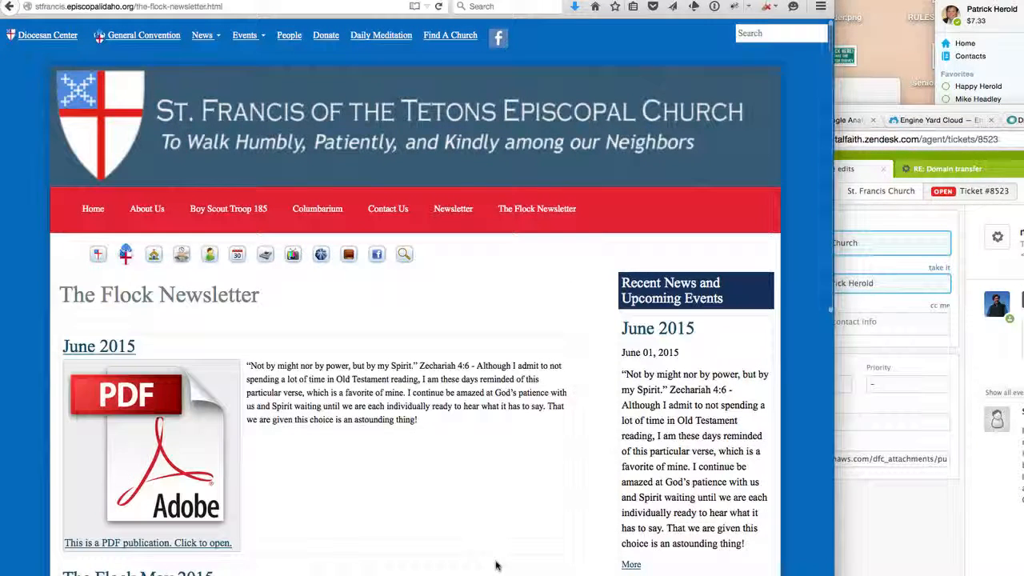